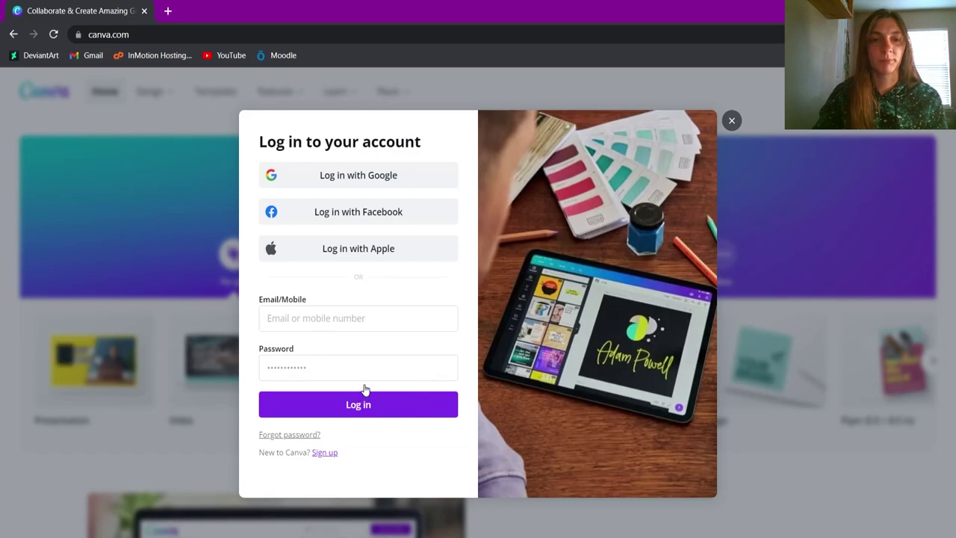
Step: Log in to the existing account through the login form
left_click(372, 322)
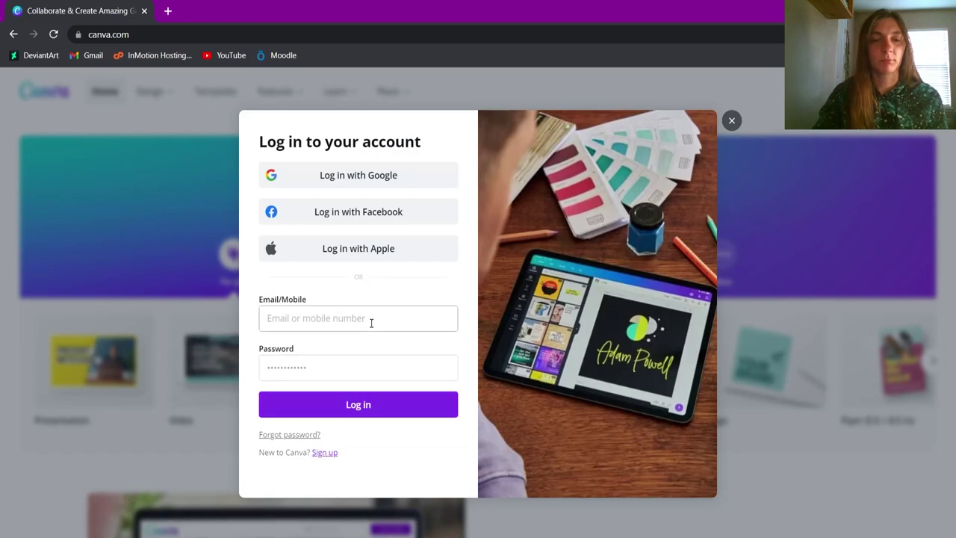
left_click(371, 322)
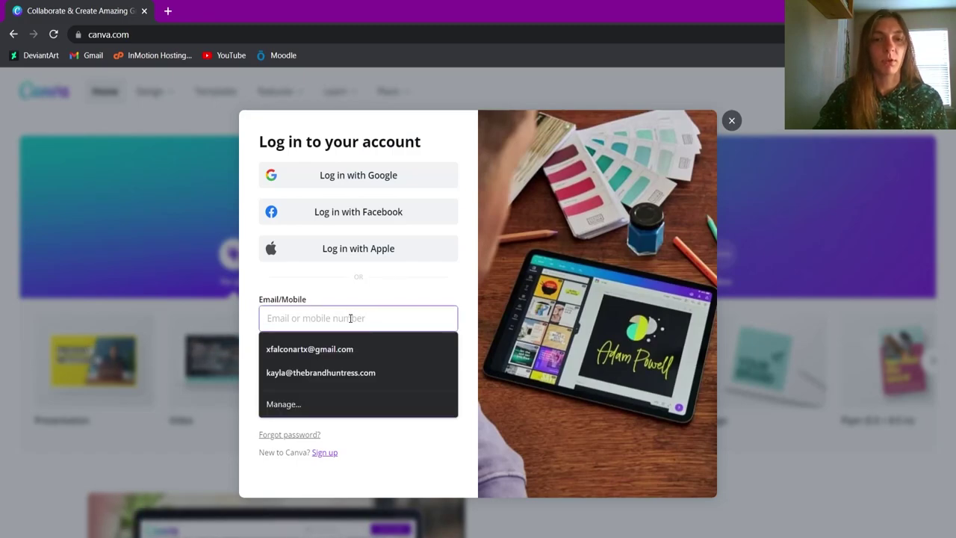
left_click(370, 290)
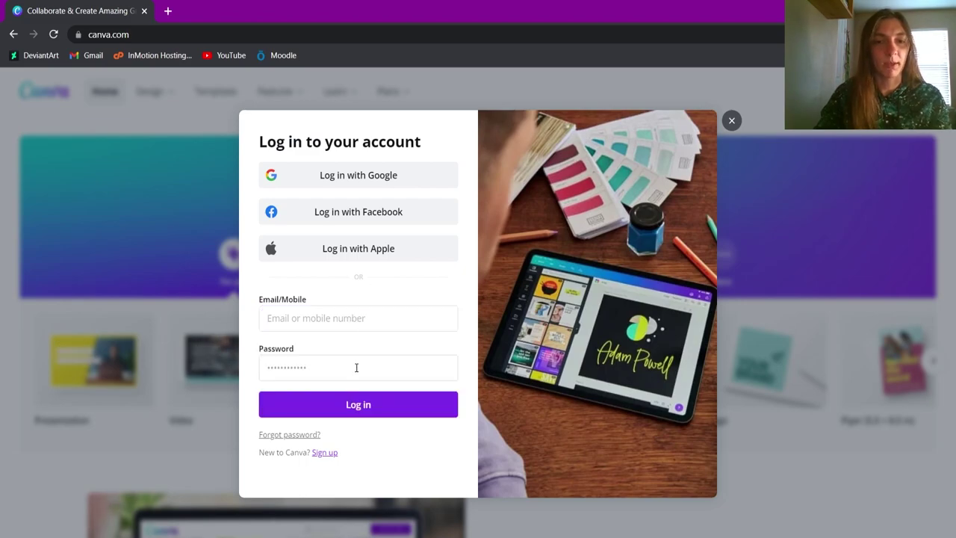
left_click(343, 410)
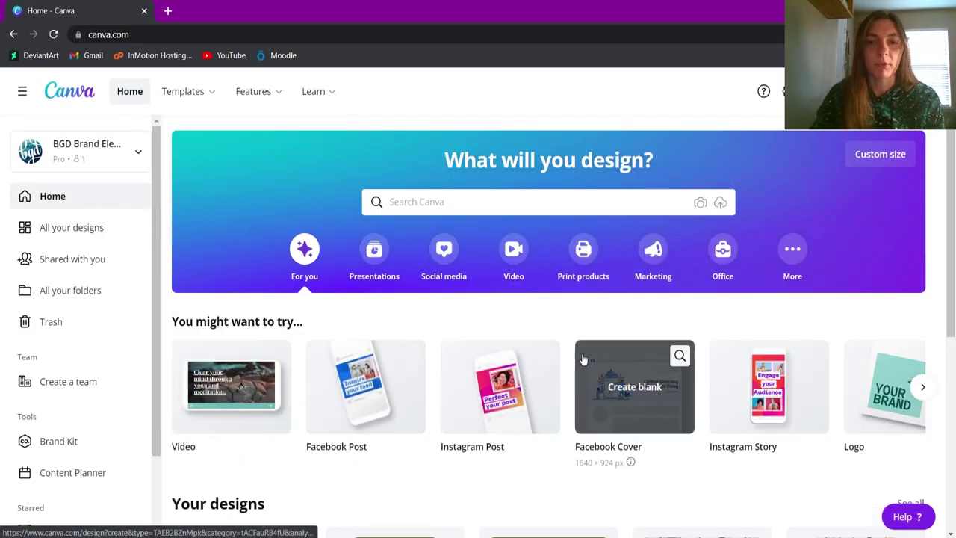
Step: Look through the home page's suggested design formats and the list of existing designs
scroll(582, 360, "down", 2)
scroll(585, 359, "down", 2)
scroll(587, 351, "down", 1)
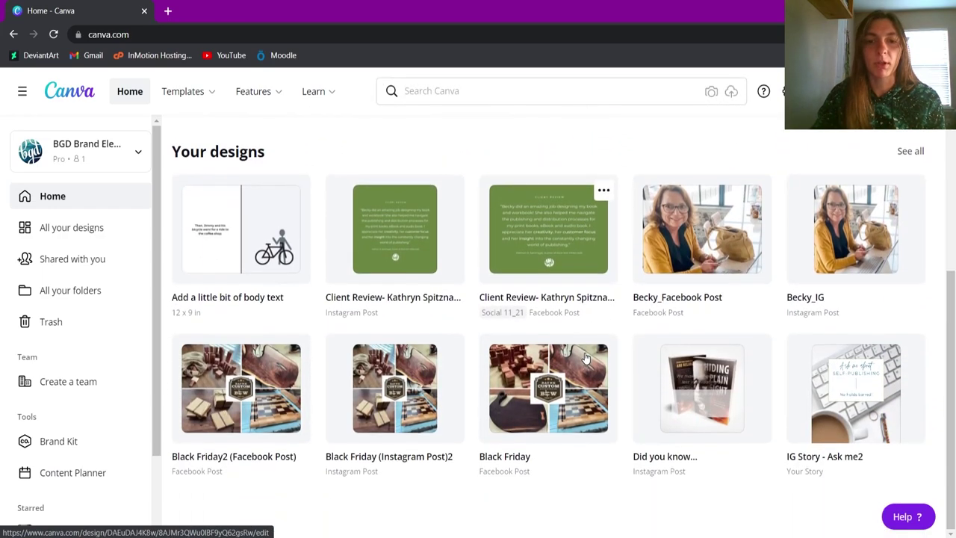
scroll(590, 400, "up", 5)
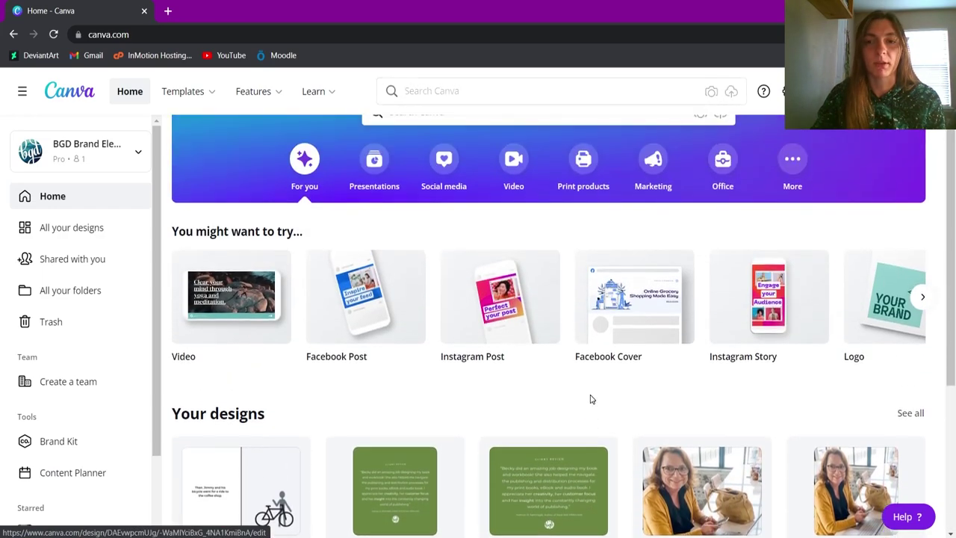
scroll(595, 397, "up", 2)
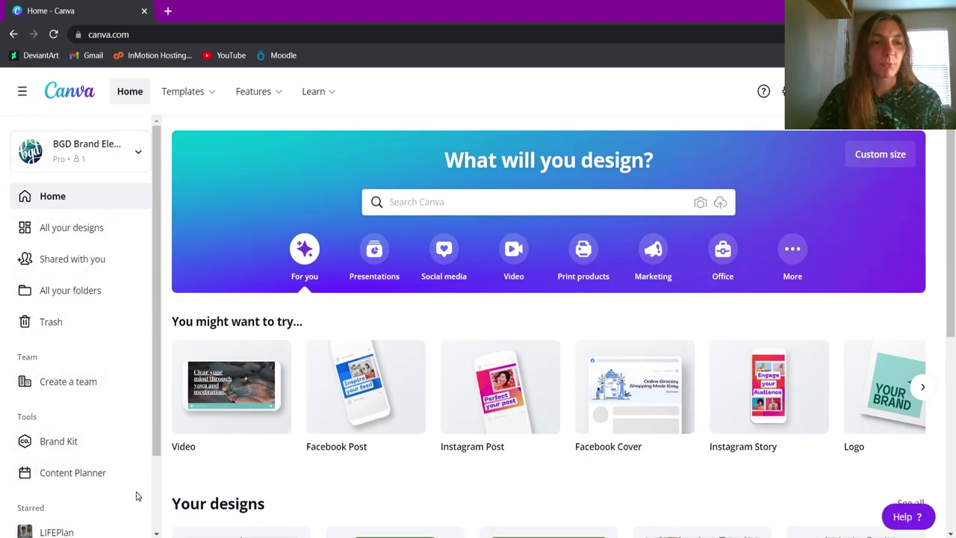
Step: Open the Brand Kit, dismiss its introduction tip and review the brand logos, colors and fonts
left_click(47, 443)
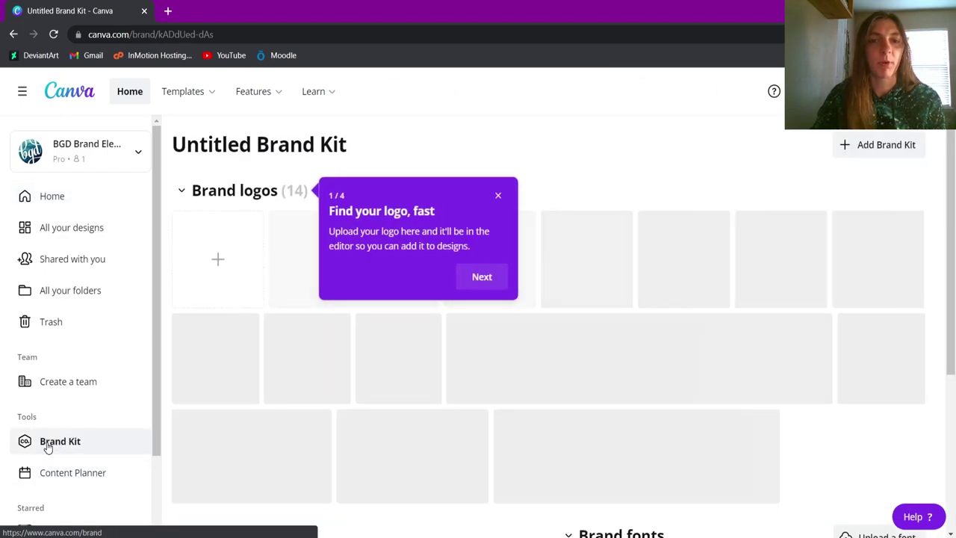
left_click(498, 193)
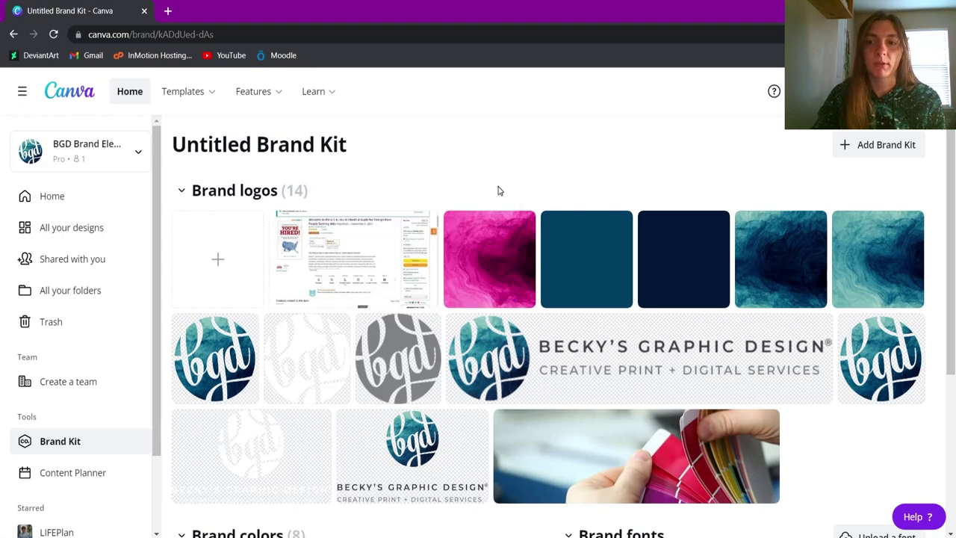
scroll(523, 239, "down", 1)
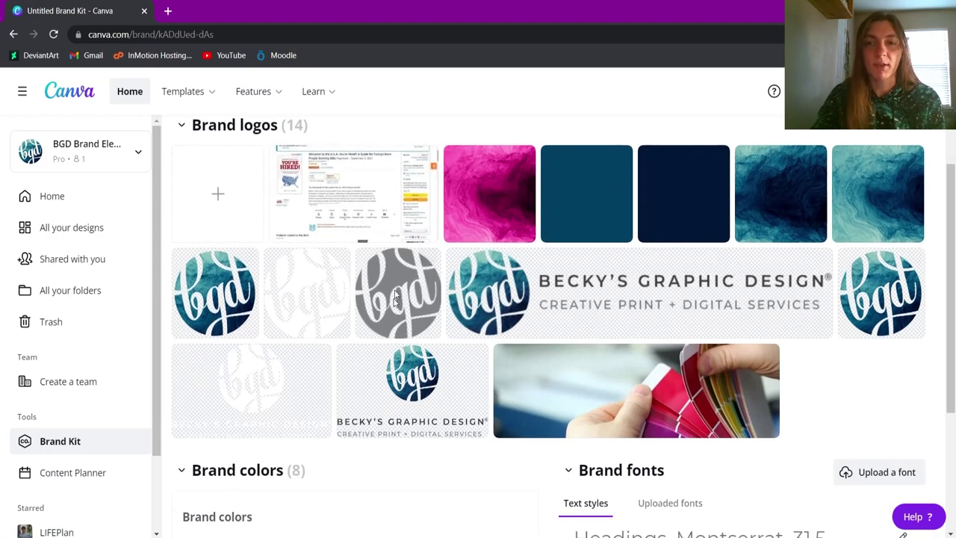
scroll(761, 387, "down", 3)
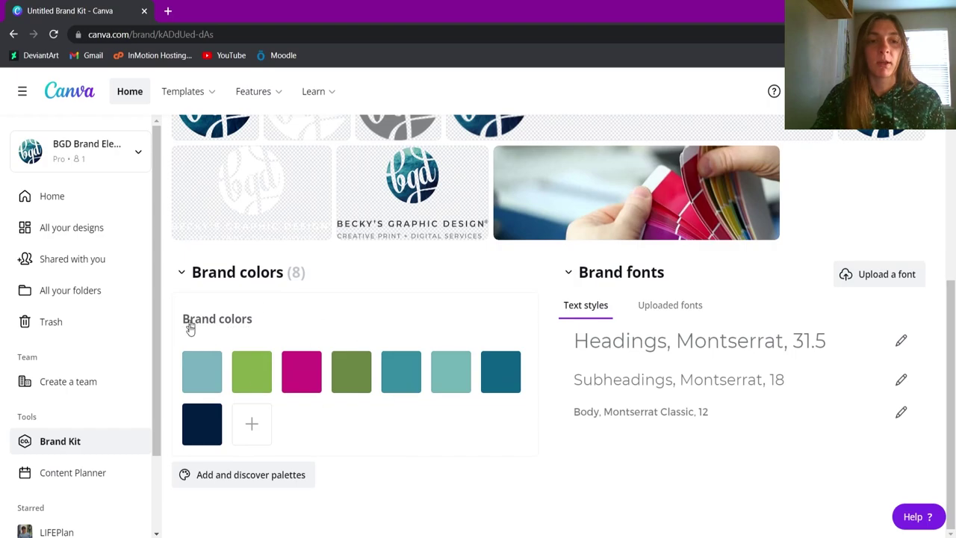
scroll(406, 367, "up", 4)
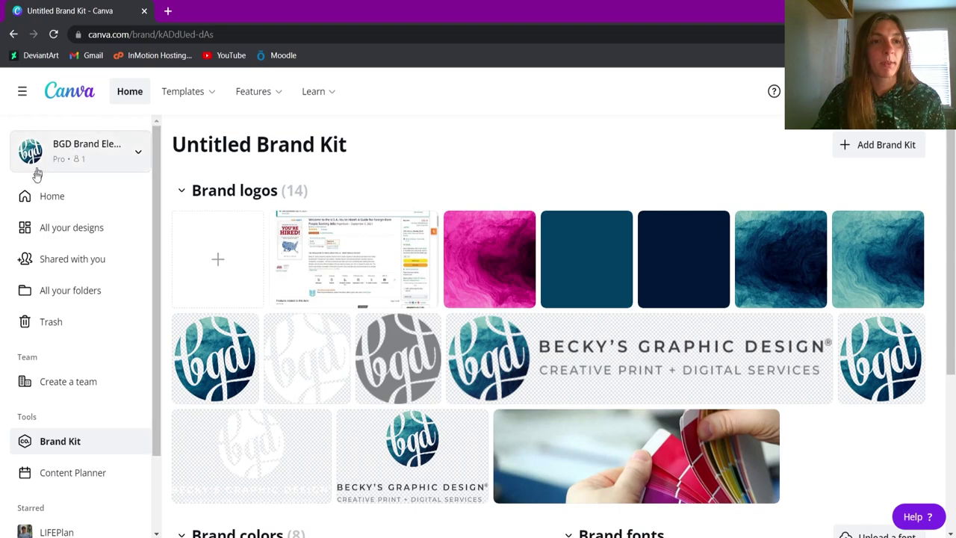
Step: Create a new custom-size design from the home page, 16 in wide and 10 in high
left_click(36, 196)
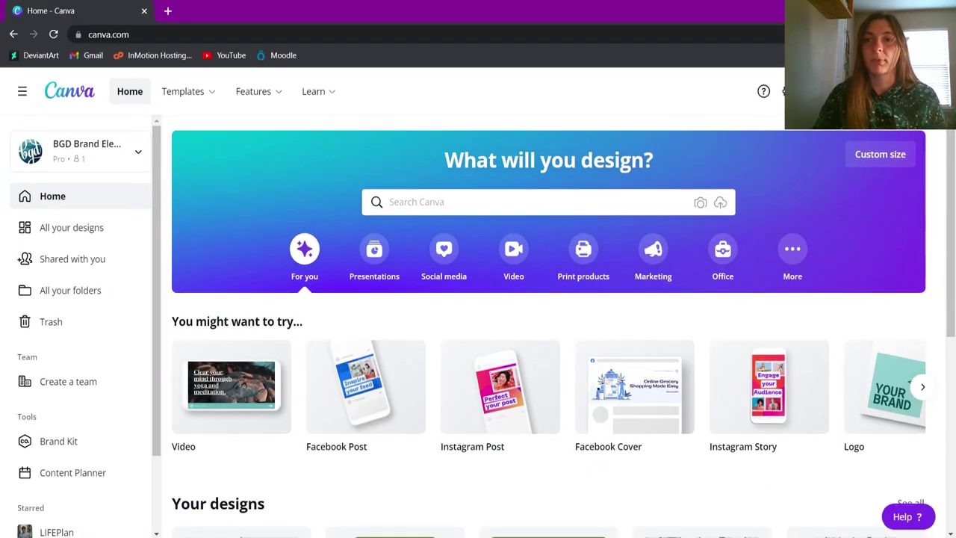
left_click(858, 91)
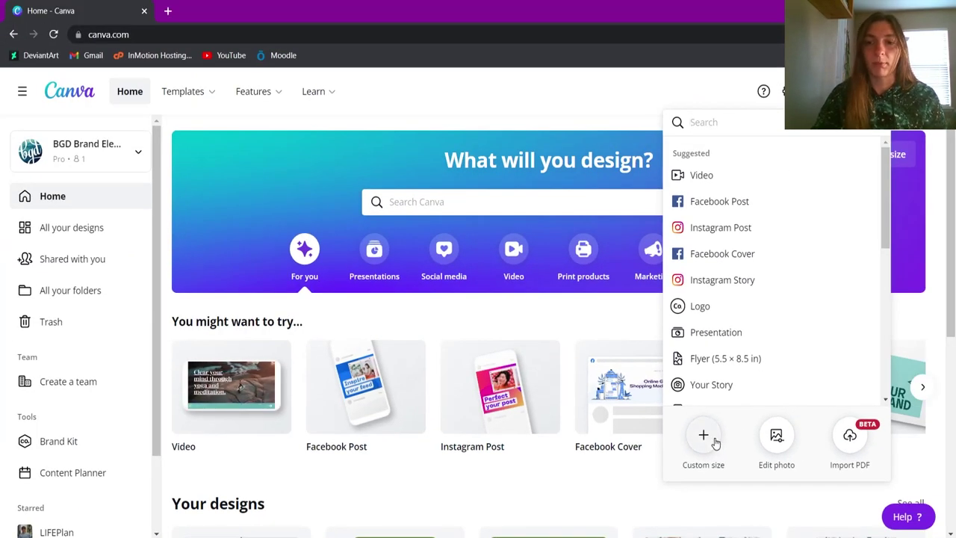
left_click(709, 422)
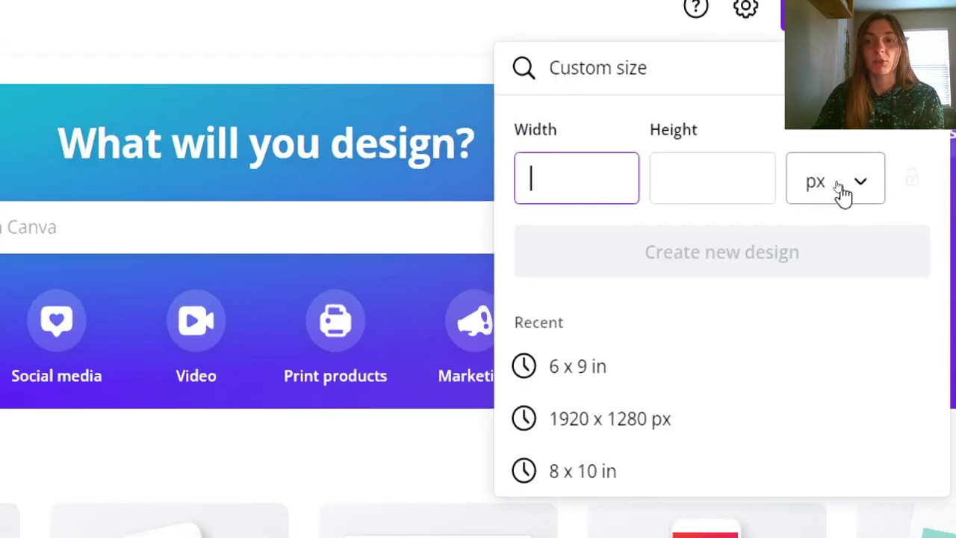
left_click(836, 183)
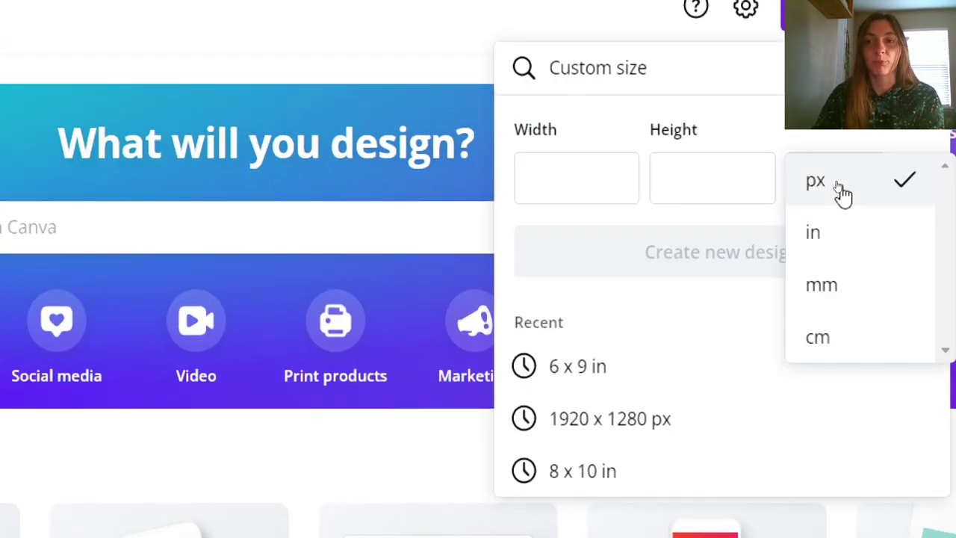
left_click(832, 238)
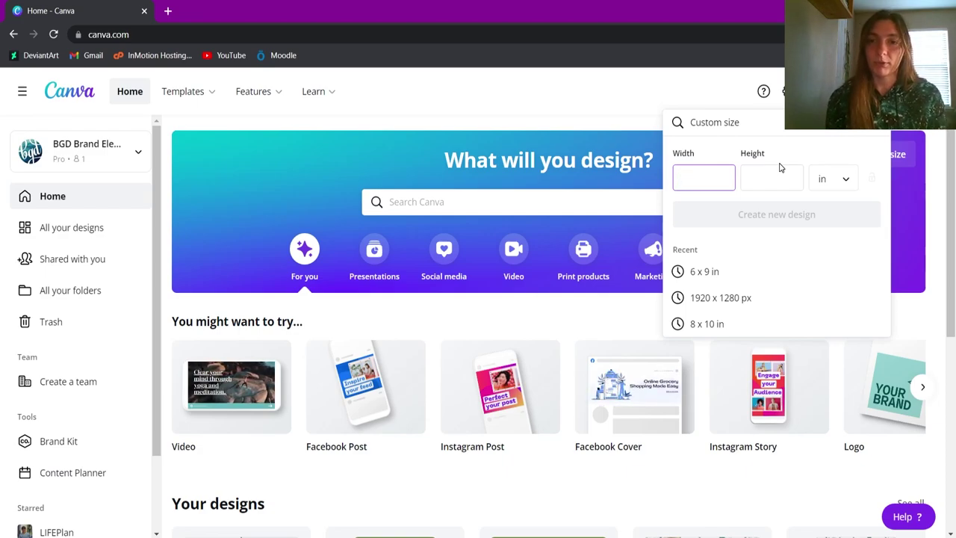
left_click(772, 177)
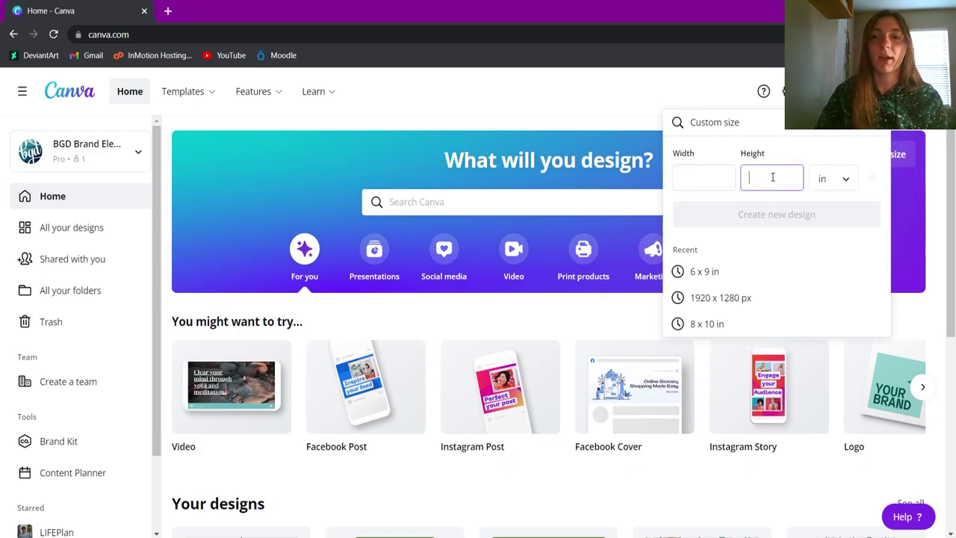
type("10")
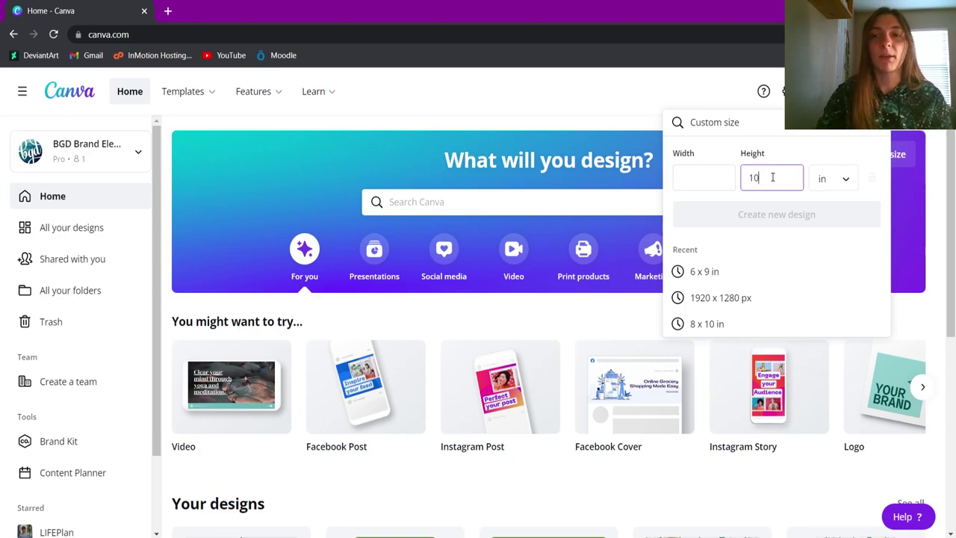
left_click(718, 179)
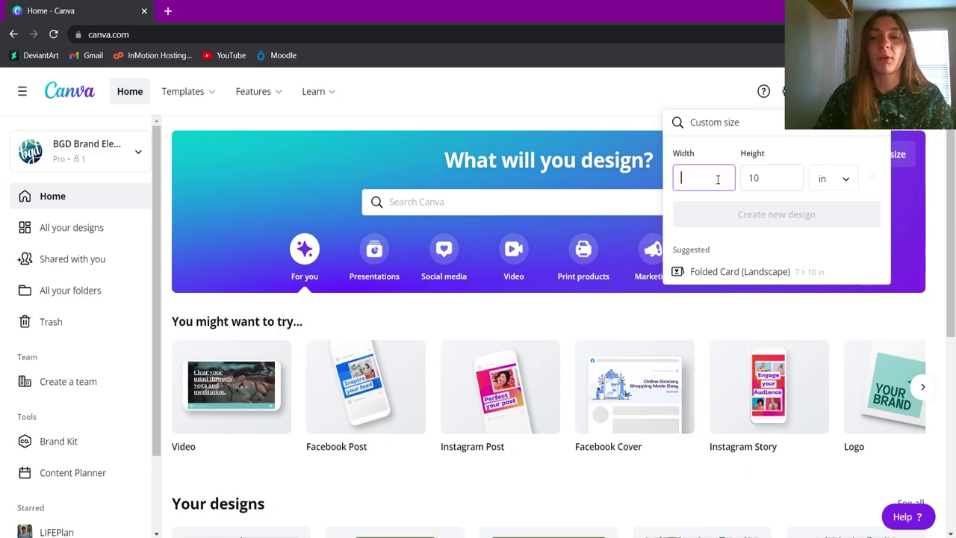
type("16")
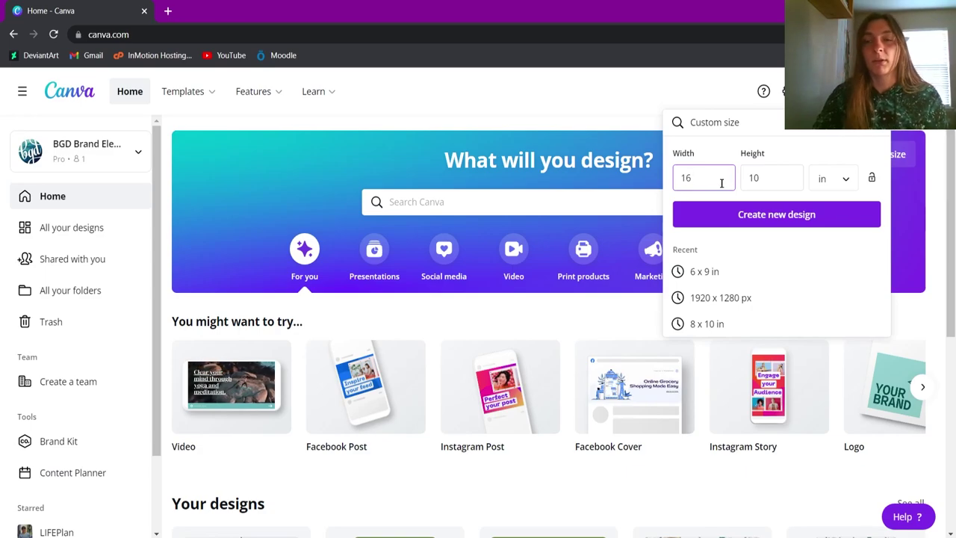
left_click(728, 211)
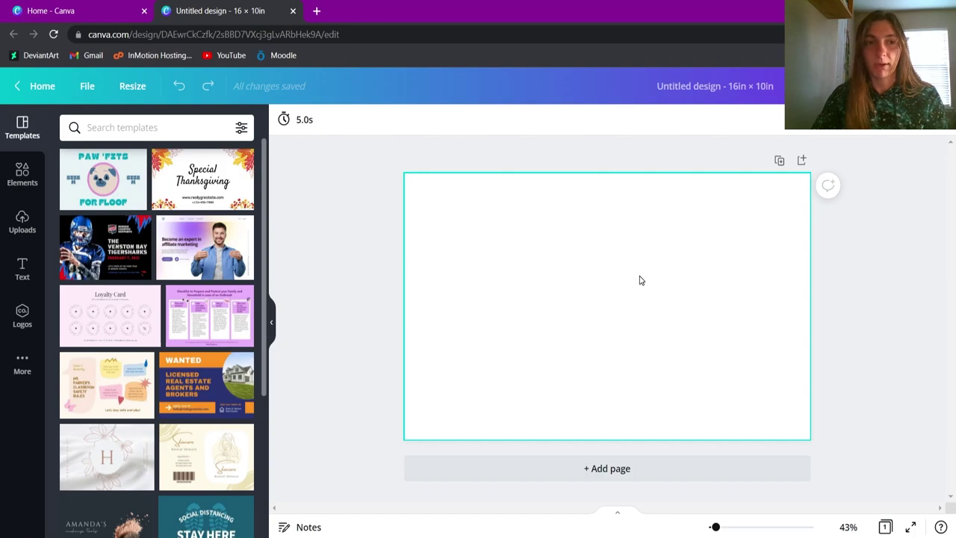
Step: Show the print bleed on the blank 16 × 10 in page
left_click(78, 95)
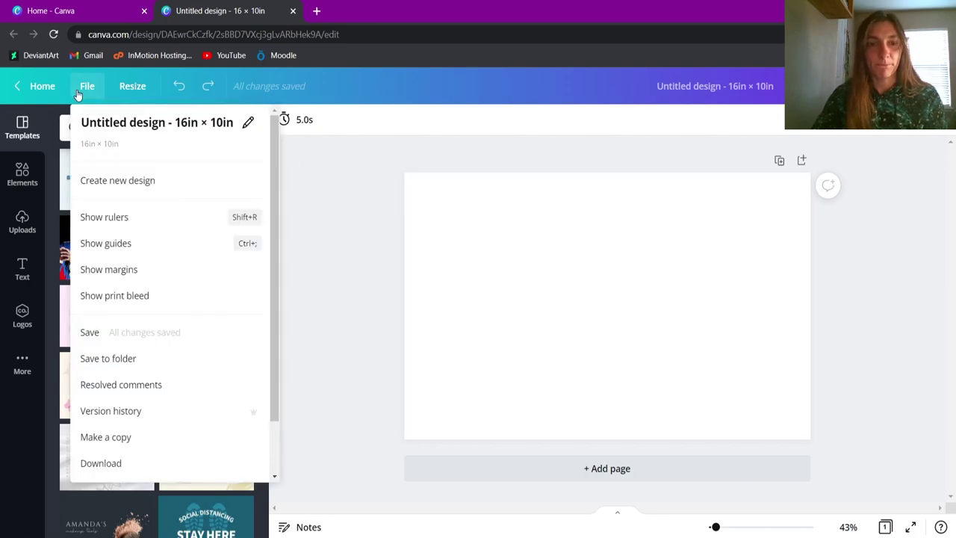
left_click(147, 295)
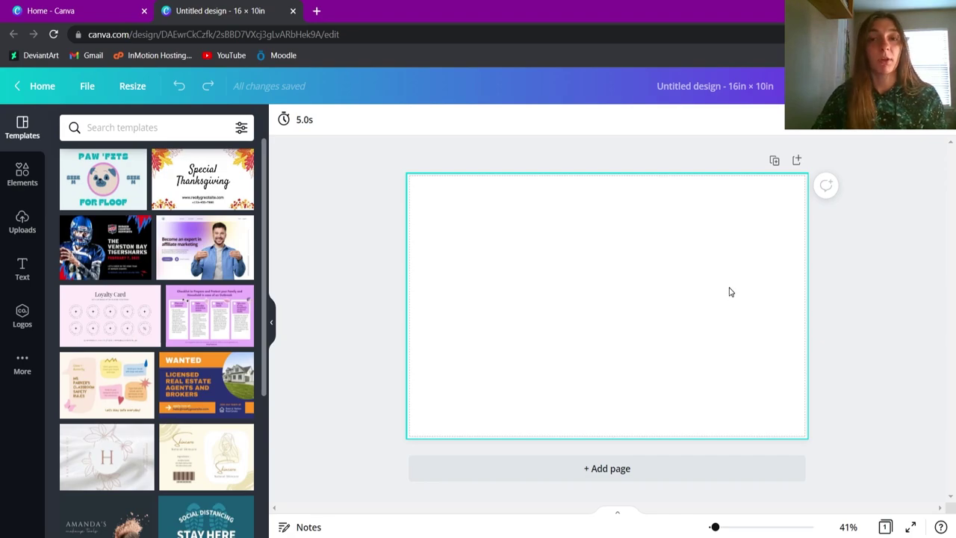
Step: Paste the makeup brush image and position it in the page's lower-right corner so it extends into the bleed
key("ctrl+v")
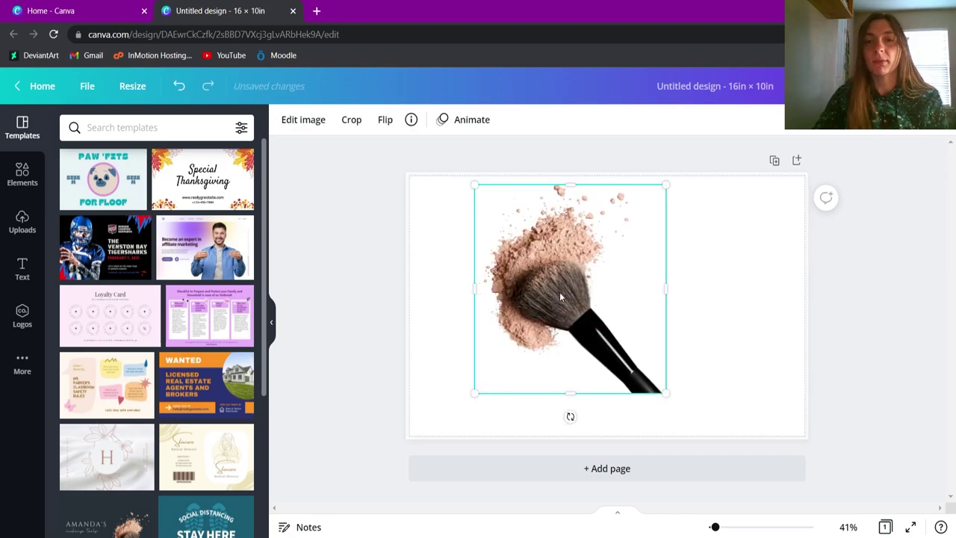
mouse_move(553, 287)
left_mouse_down()
mouse_move(661, 292)
mouse_move(688, 325)
left_mouse_up()
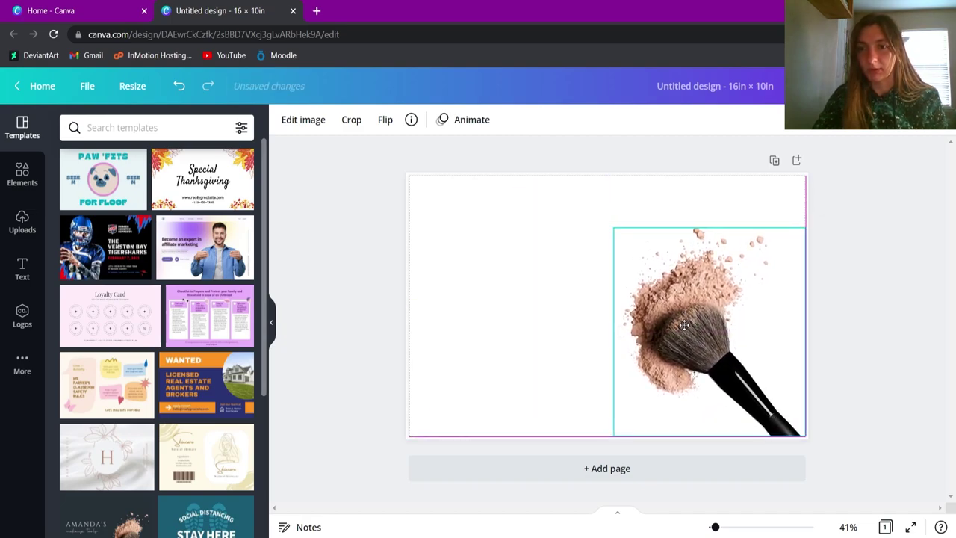
left_click(882, 401)
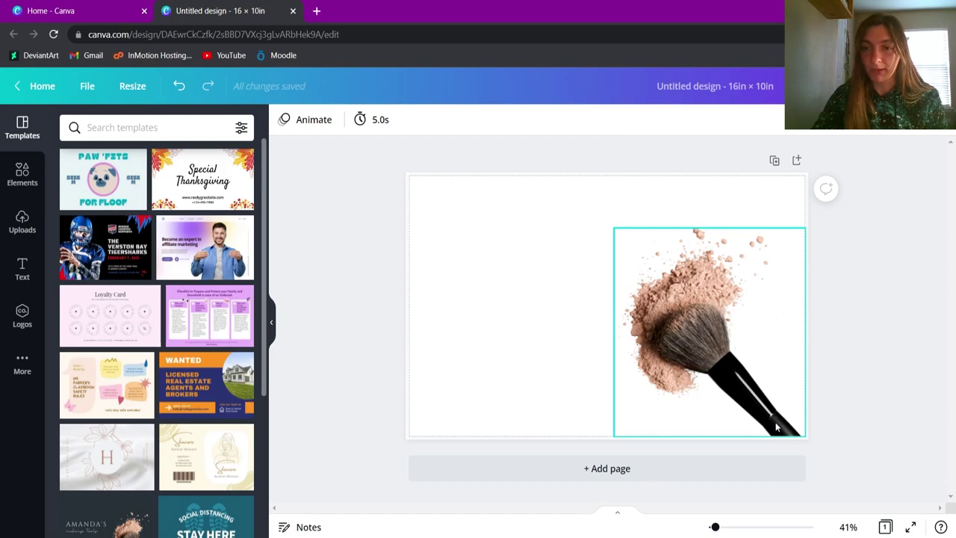
left_click(698, 351)
left_click_drag(699, 351, 707, 351)
left_click(844, 436)
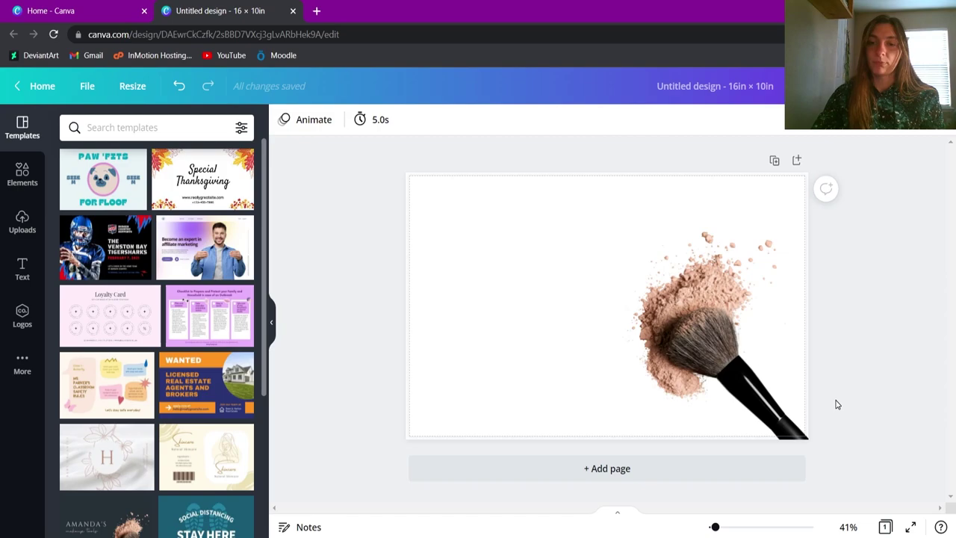
Step: Delete the makeup brush image from the page
left_click(746, 396)
key("Delete")
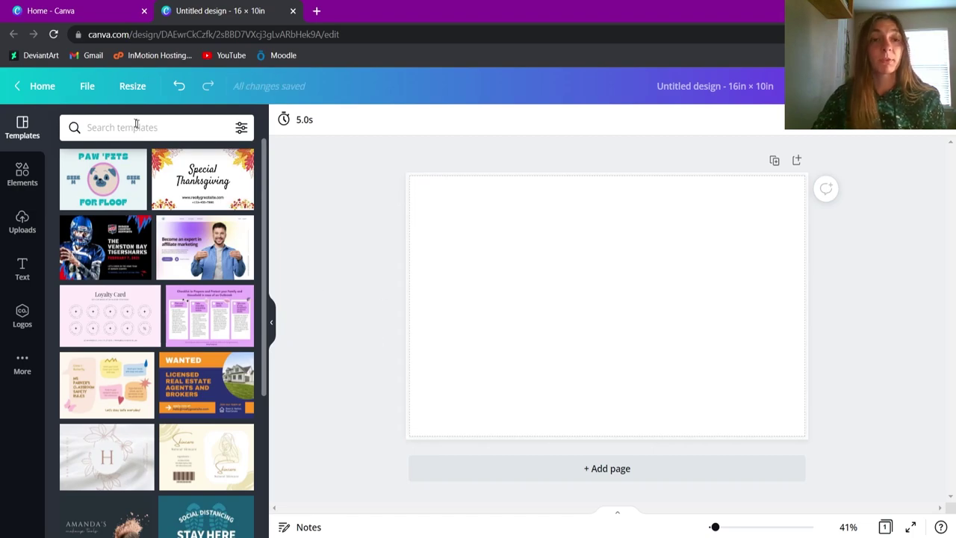
left_click(87, 86)
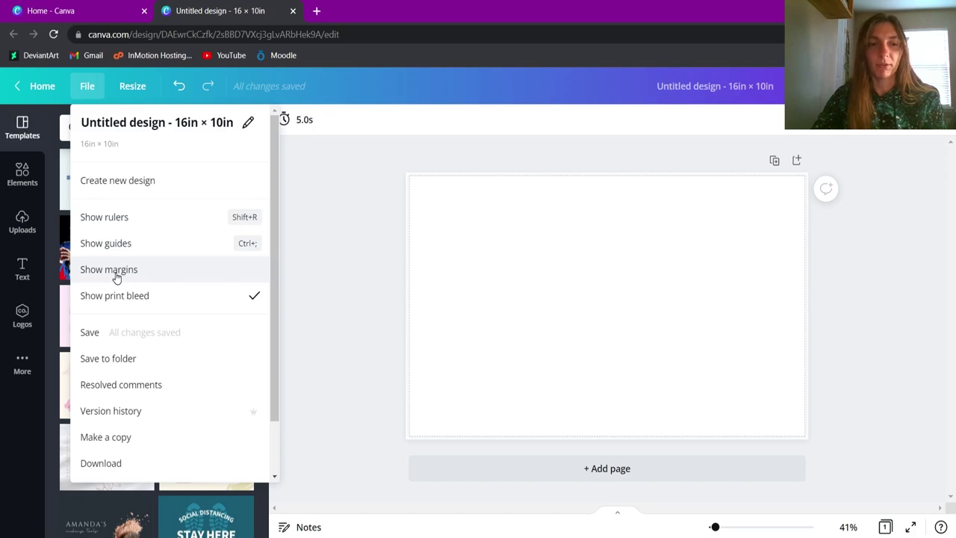
left_click(333, 193)
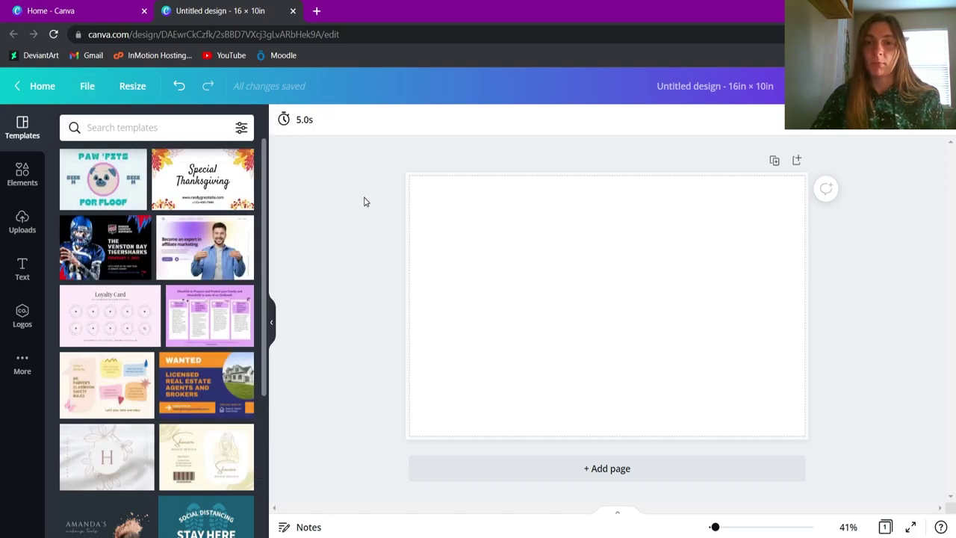
Step: Search the templates for "line"
left_click(131, 127)
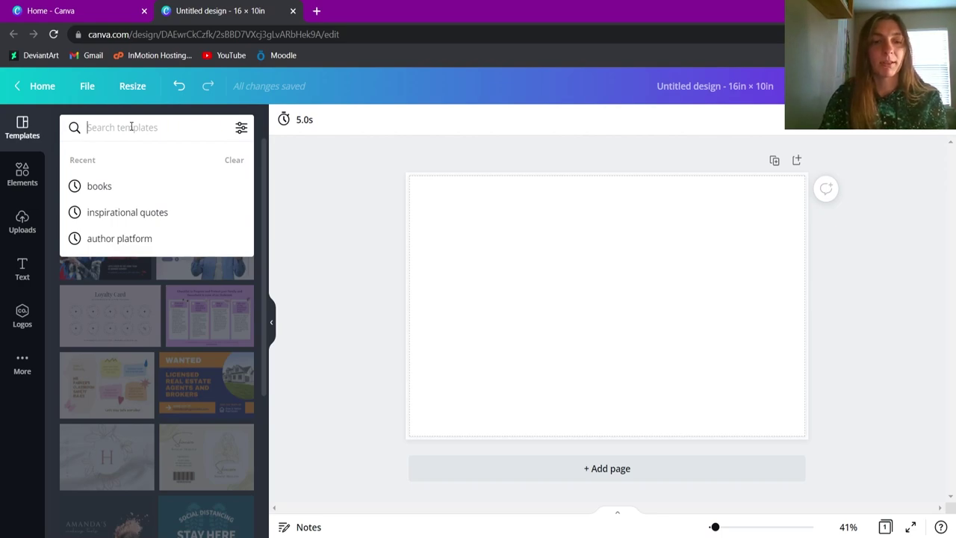
type("line")
key("Return")
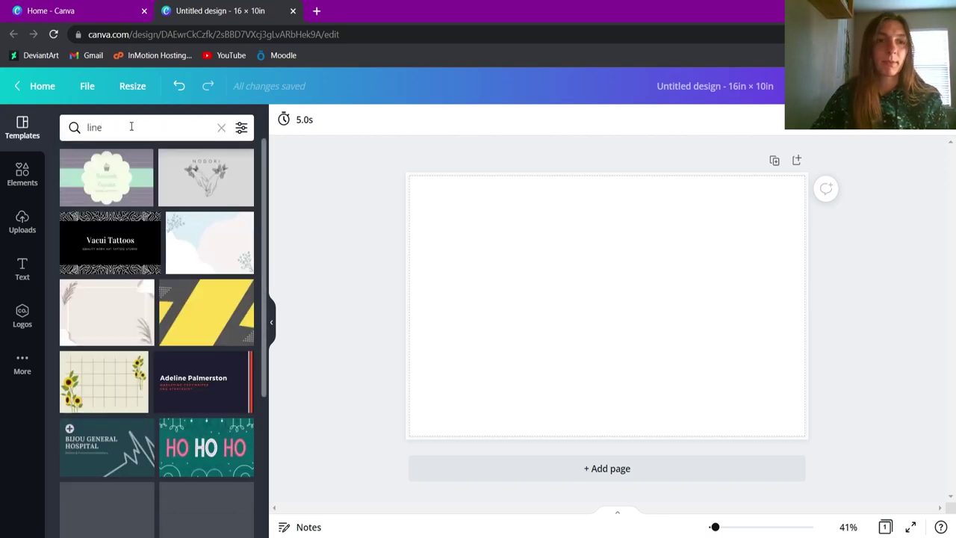
Step: Add a plain line to the page, turned vertical, extended past the upper and lower page edges and centered horizontally
left_click(30, 178)
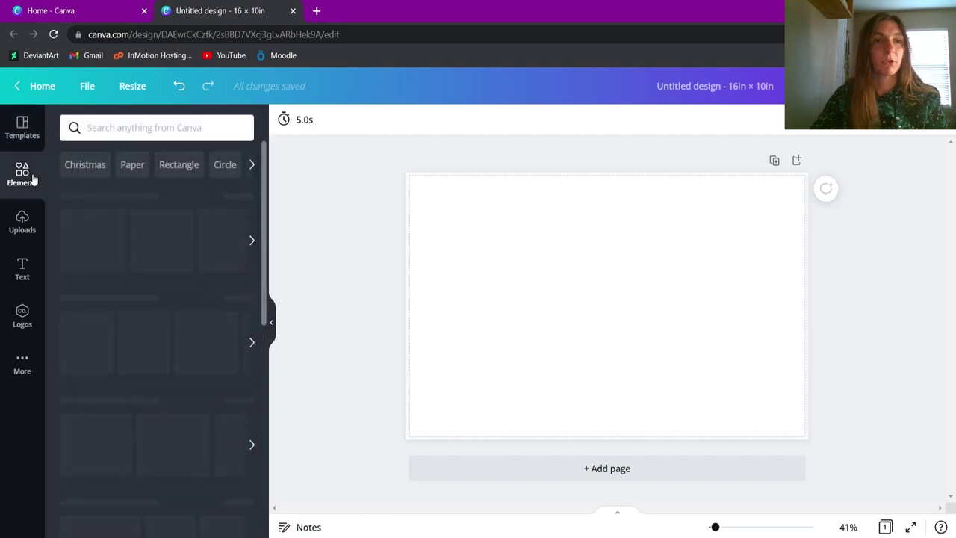
left_click(153, 319)
left_click_drag(606, 332, 578, 297)
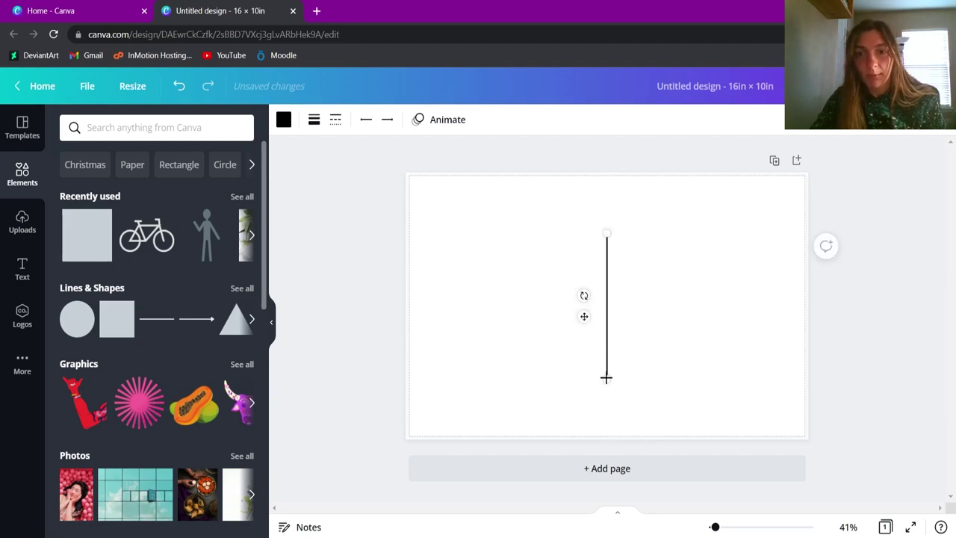
left_click_drag(605, 377, 608, 441)
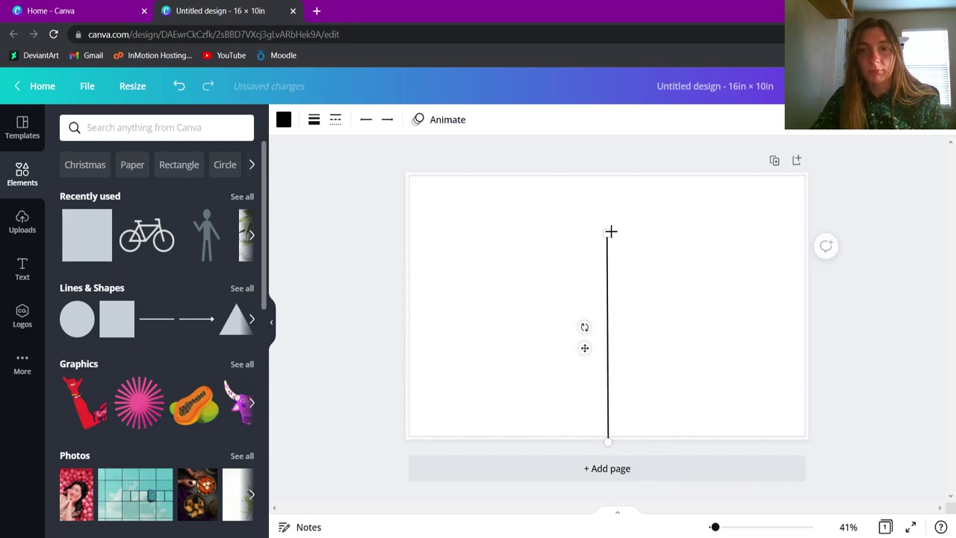
left_click_drag(604, 224, 605, 165)
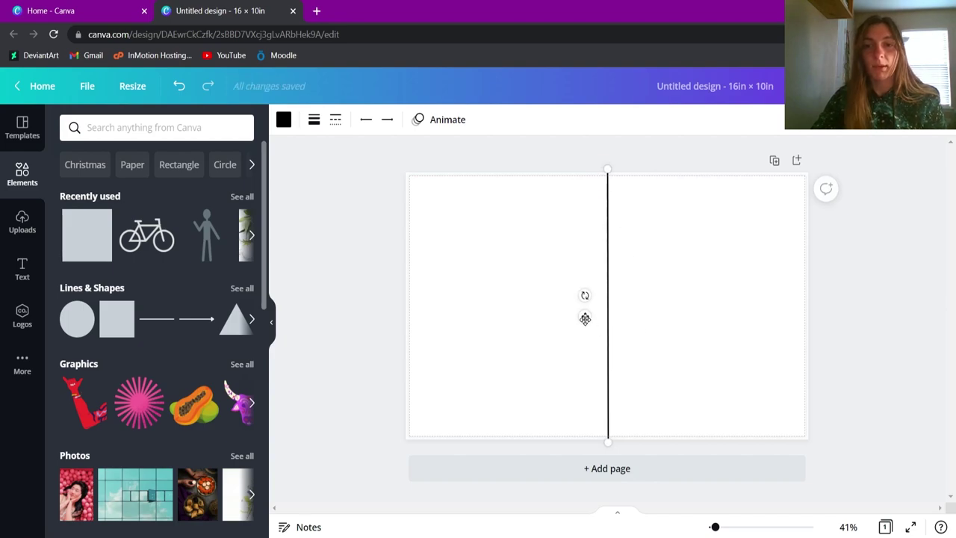
mouse_move(582, 318)
left_mouse_down()
mouse_move(572, 318)
mouse_move(583, 319)
left_mouse_up()
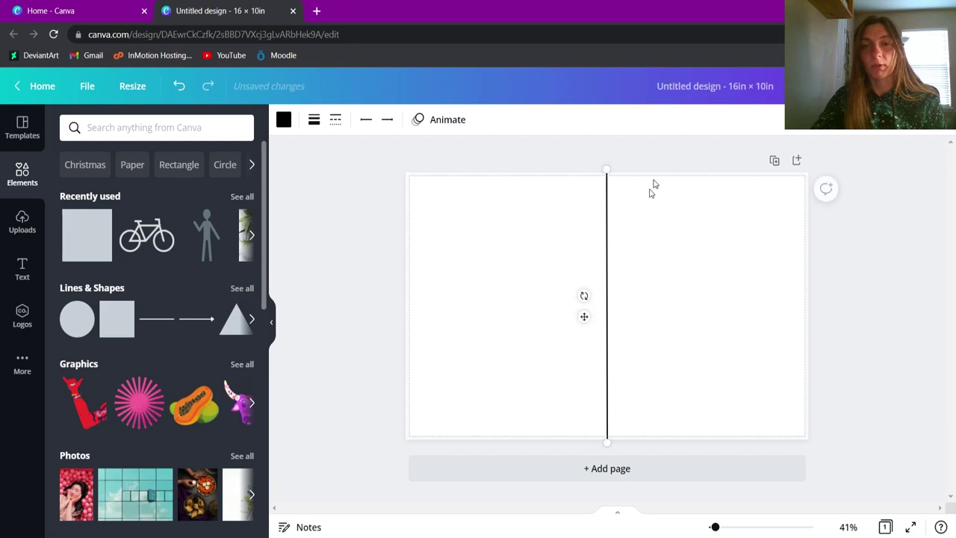
left_click(663, 141)
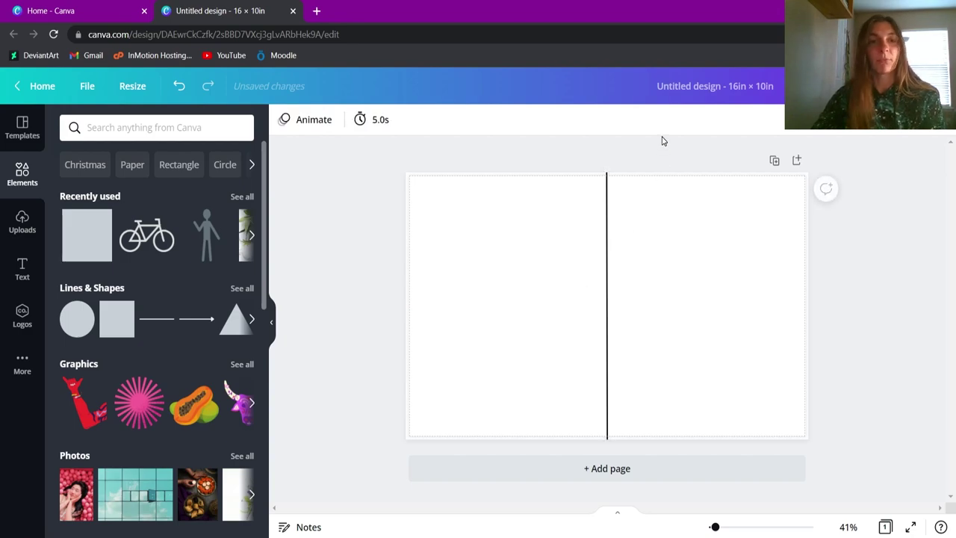
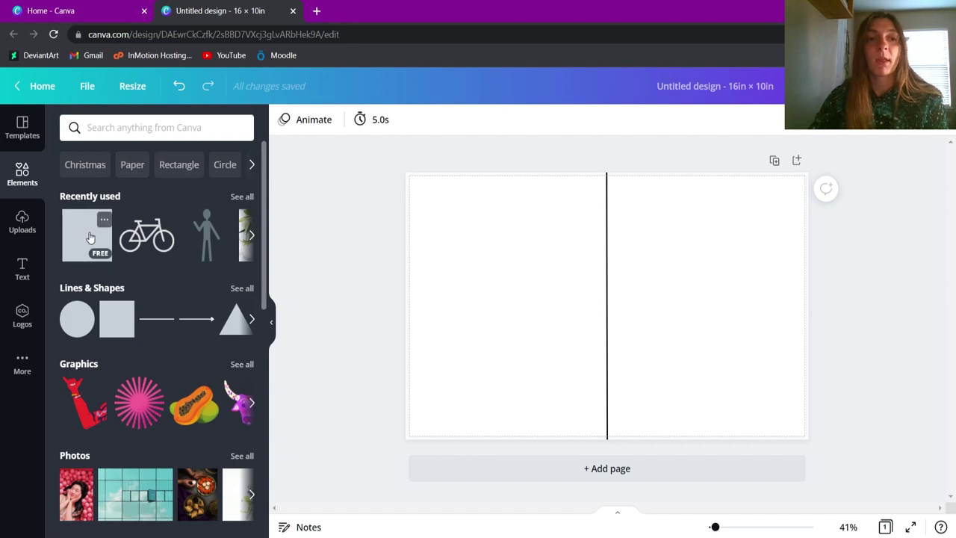
Step: Add the recently used square and stretch it to cover the page's right half, extending into the bleed
left_click(88, 237)
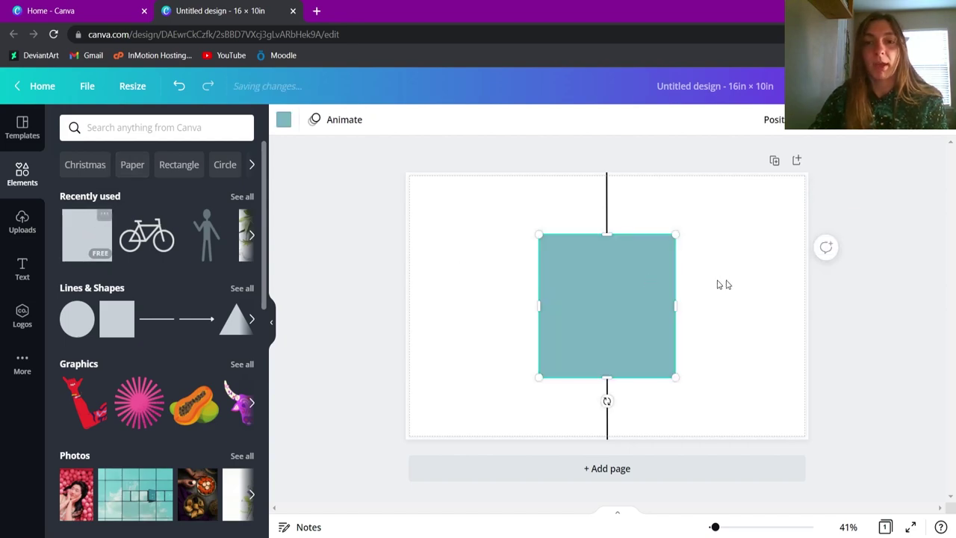
left_click_drag(602, 299, 662, 232)
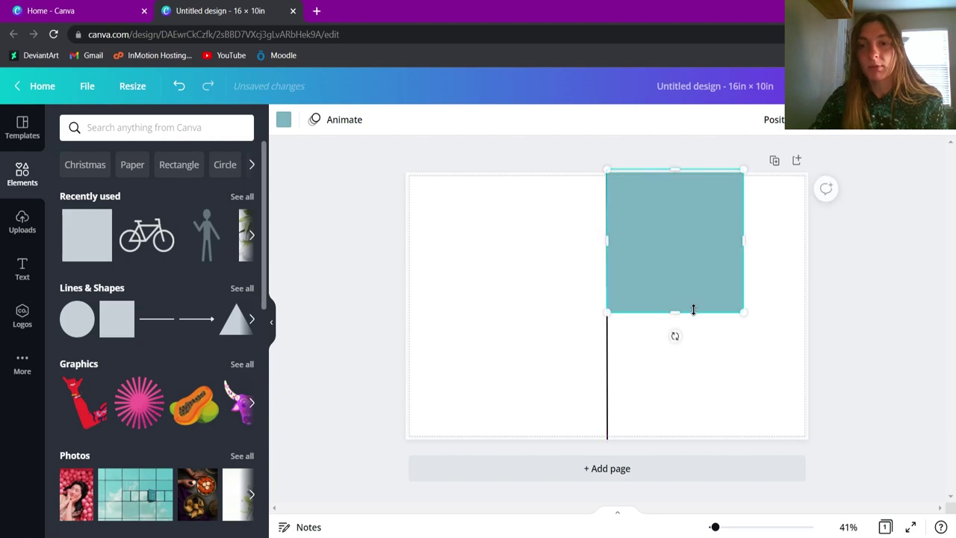
left_click_drag(675, 310, 673, 440)
left_click_drag(742, 306, 810, 303)
left_click(869, 298)
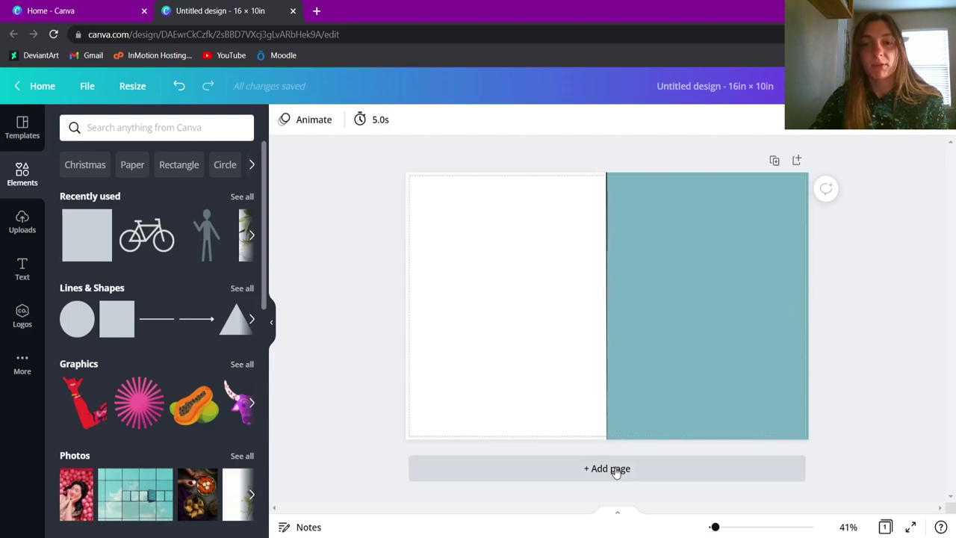
Step: Send the teal rectangle to the back, behind the center line
left_click(739, 364)
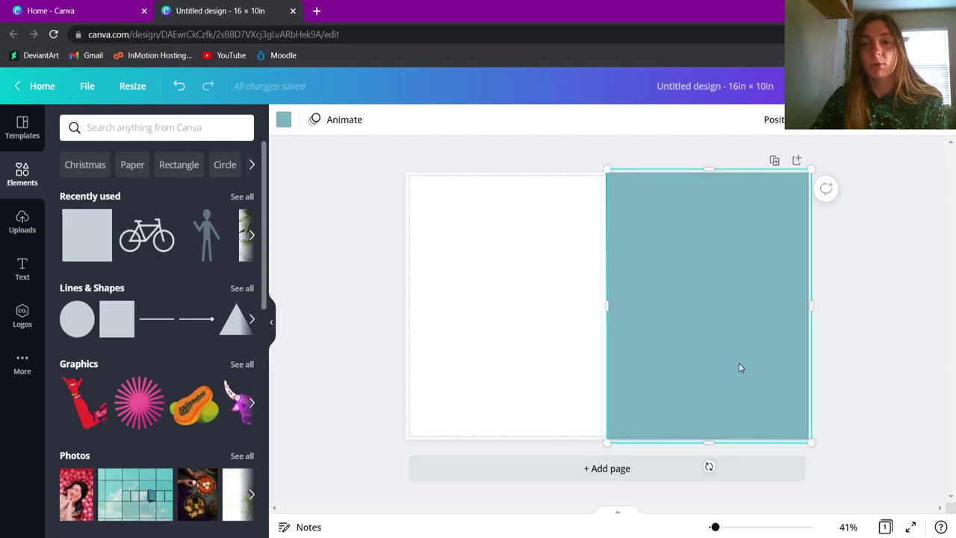
right_click(740, 367)
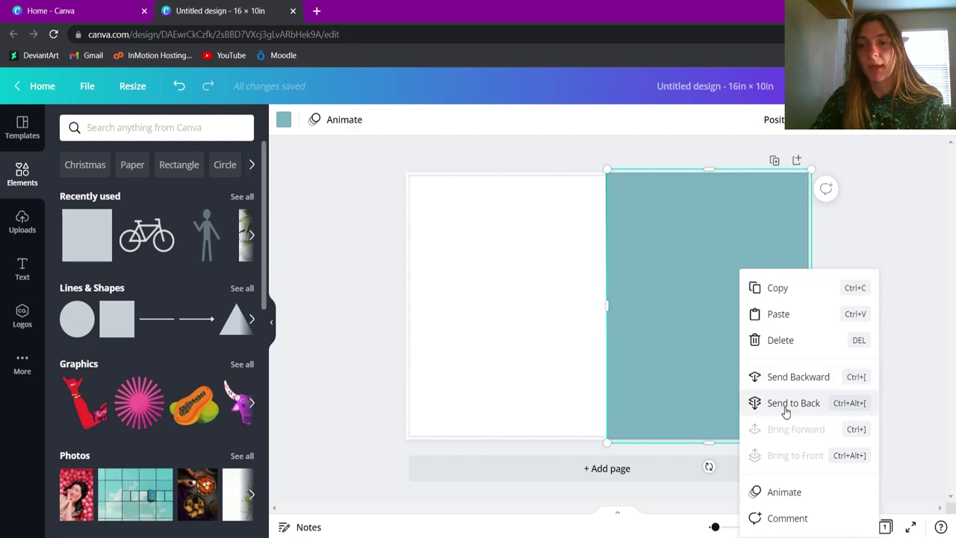
right_click(704, 300)
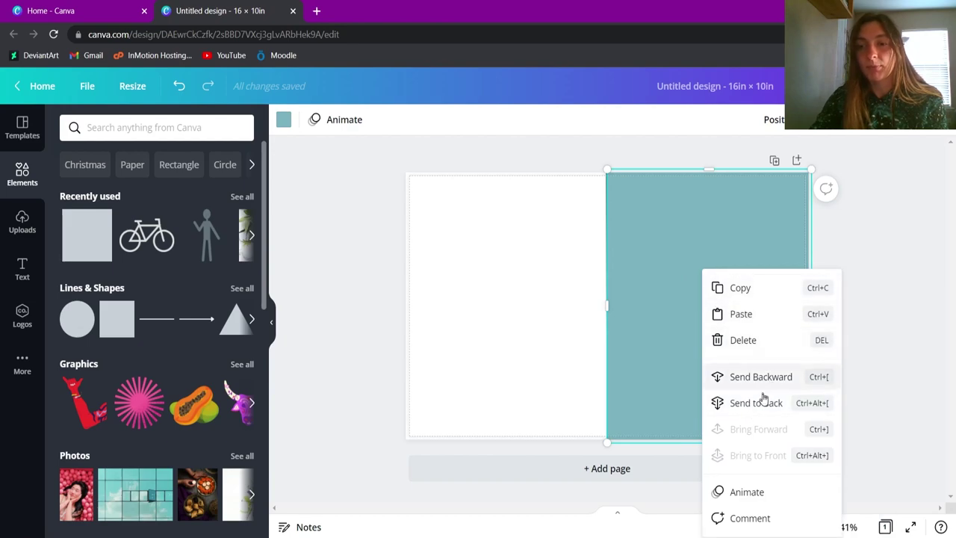
left_click(759, 406)
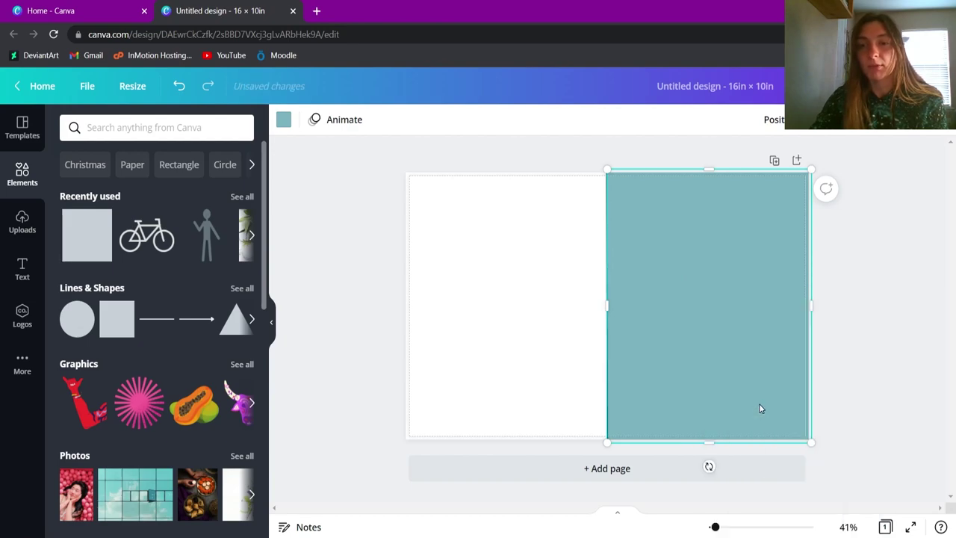
left_click(872, 315)
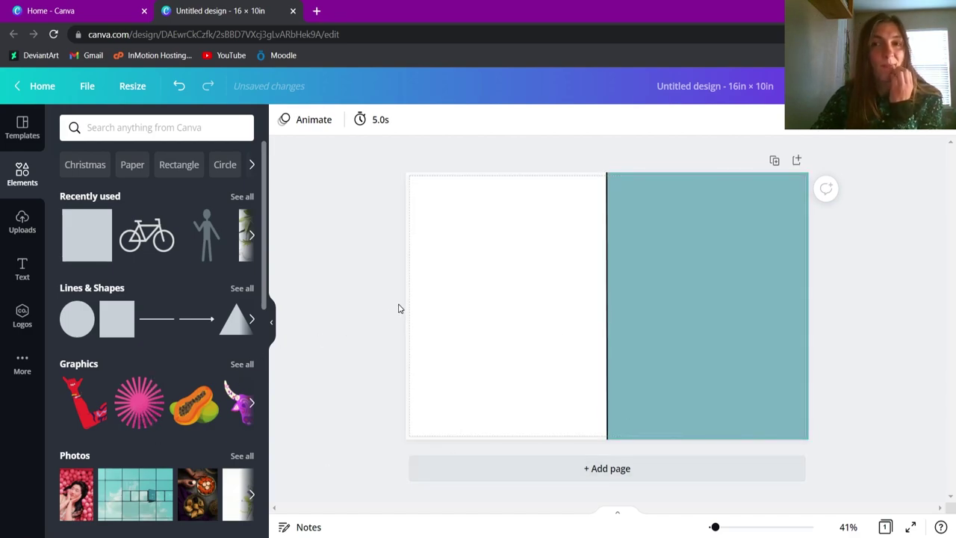
Step: Add a body text box in the middle of the white left half and set its font size to 19
left_click(30, 275)
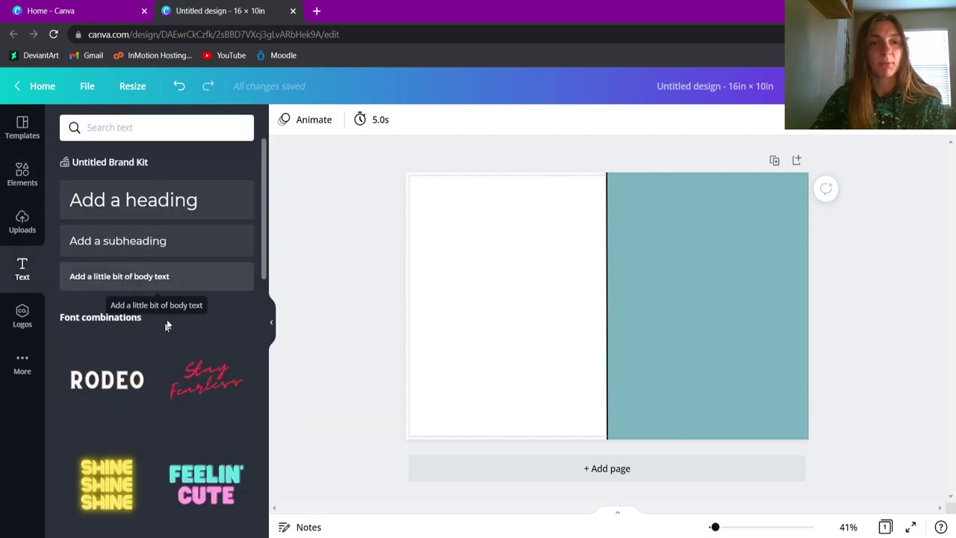
left_click(146, 278)
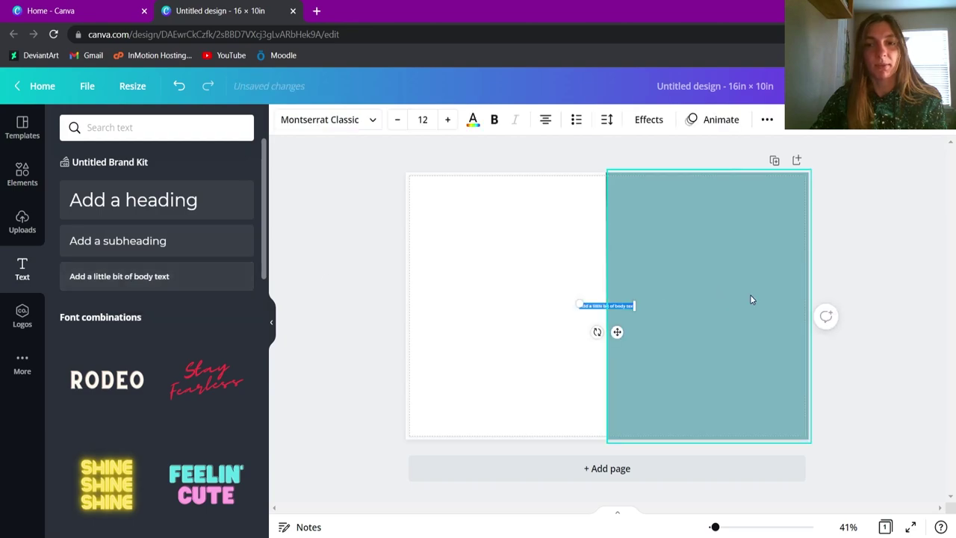
left_click_drag(617, 332, 522, 335)
left_click(448, 119)
left_click(448, 120)
left_click(448, 119)
left_click(448, 119)
left_click(449, 120)
left_click(449, 120)
left_click(449, 120)
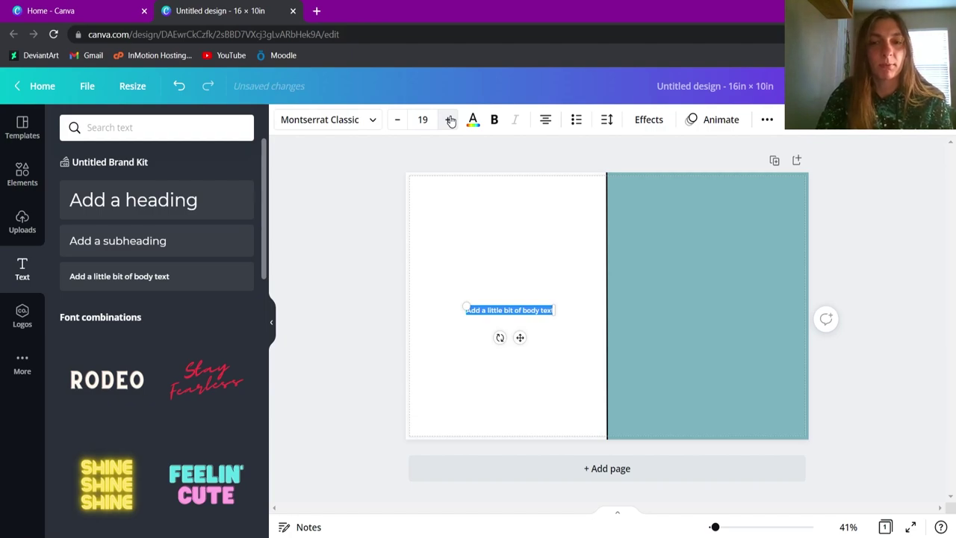
Step: Replace the placeholder text with "Bob took his bicyle to the park."
key("BackSpace")
type("dot")
type(" took his b")
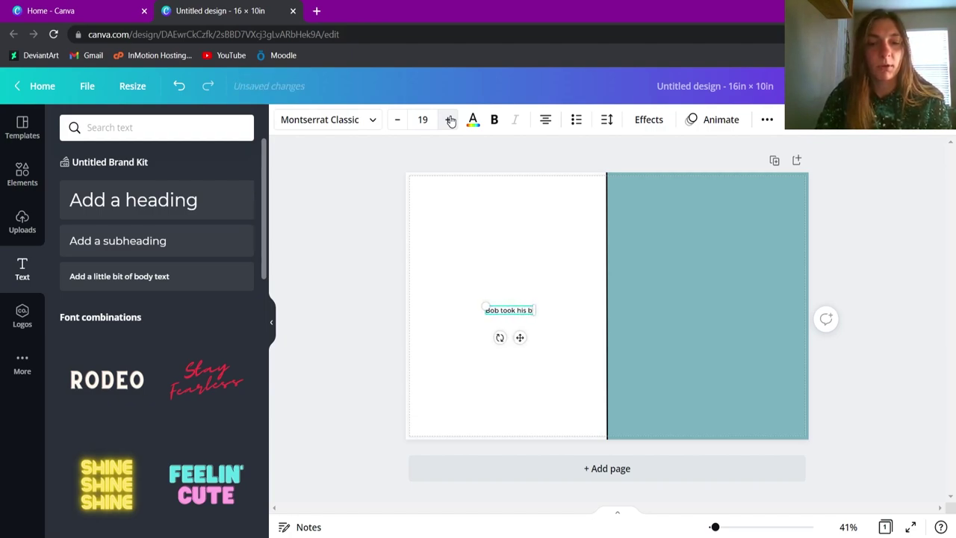
type("icye")
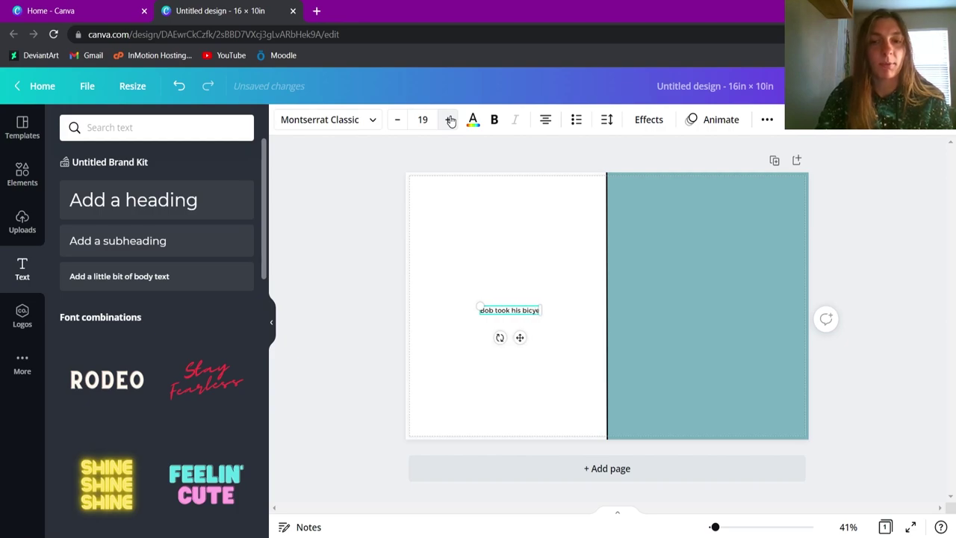
key("BackSpace")
type("le to th")
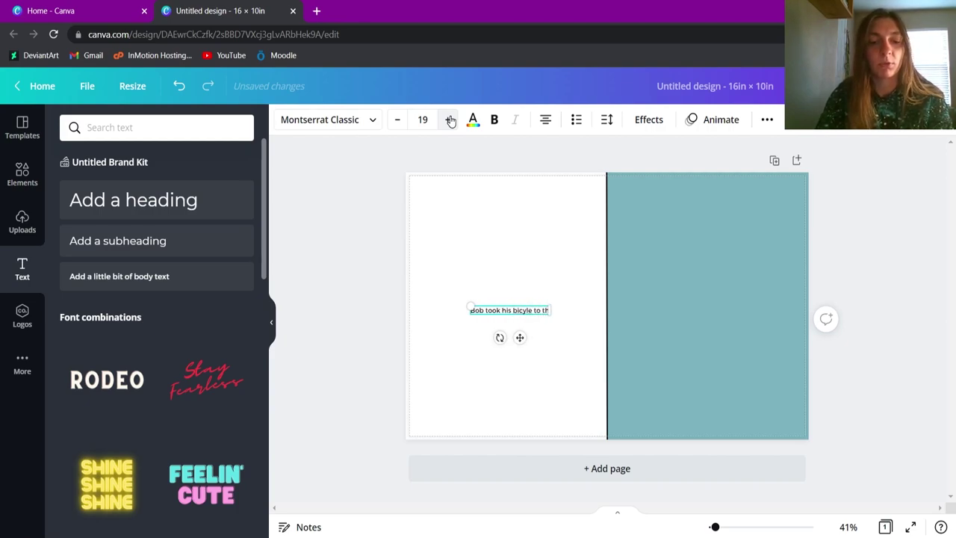
type("e park.")
left_click(392, 198)
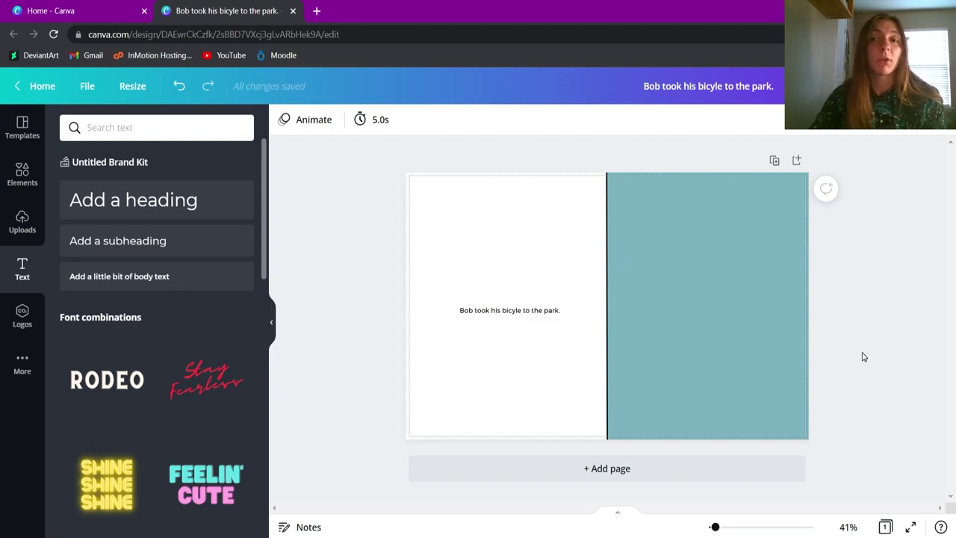
Step: Search the elements for "bicycle" and place the gray bicycle graphic below the sentence, at the page's lower edge
left_click(23, 172)
left_click(109, 125)
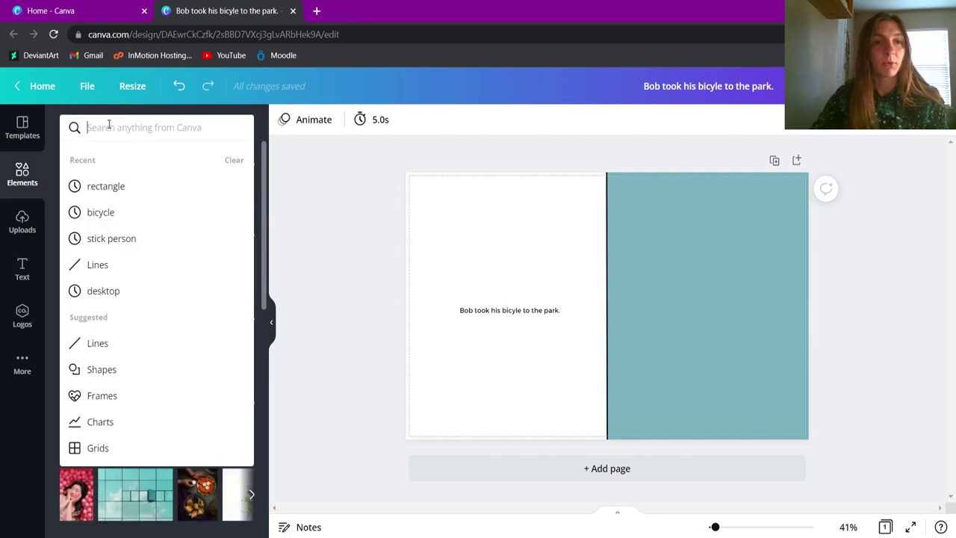
type("bic")
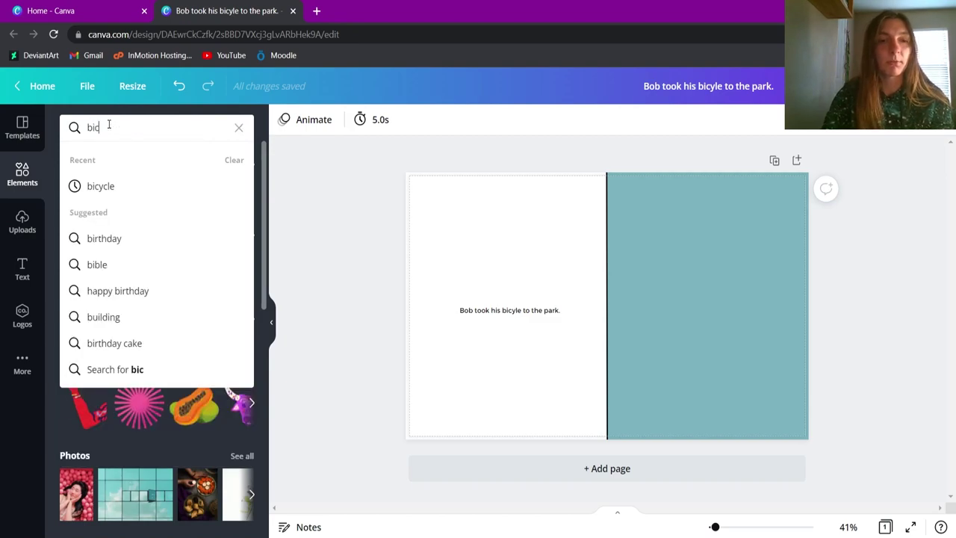
type("ycle")
key("Return")
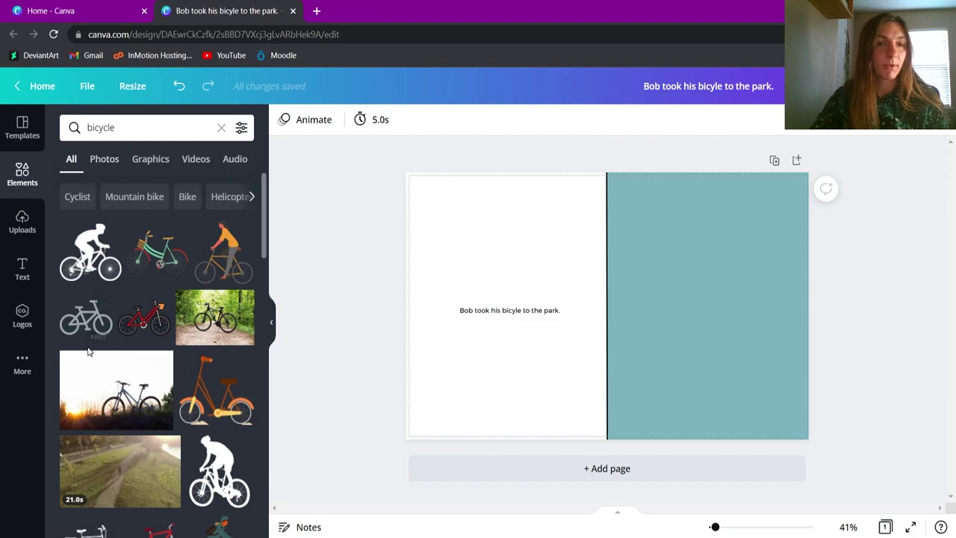
left_click_drag(88, 327, 469, 356)
left_click(480, 258)
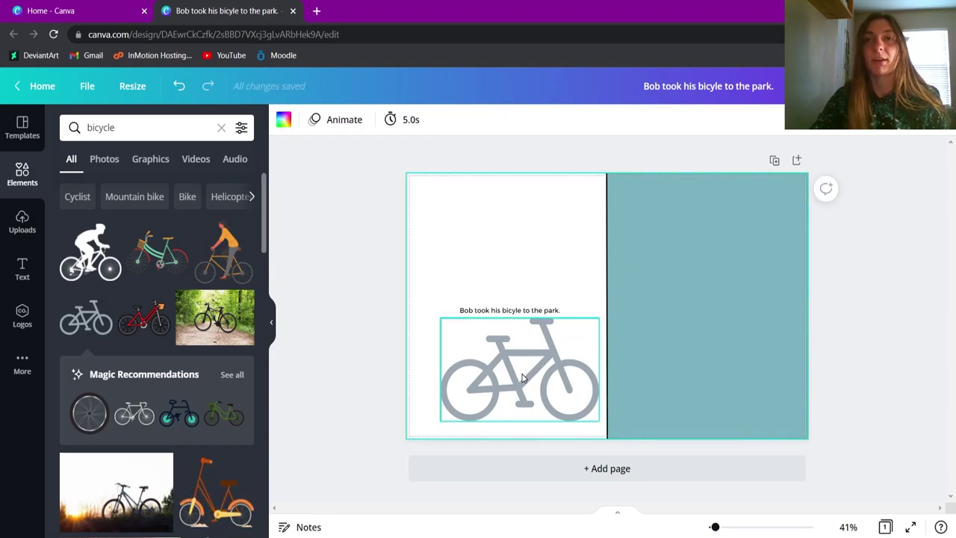
left_click_drag(522, 378, 517, 408)
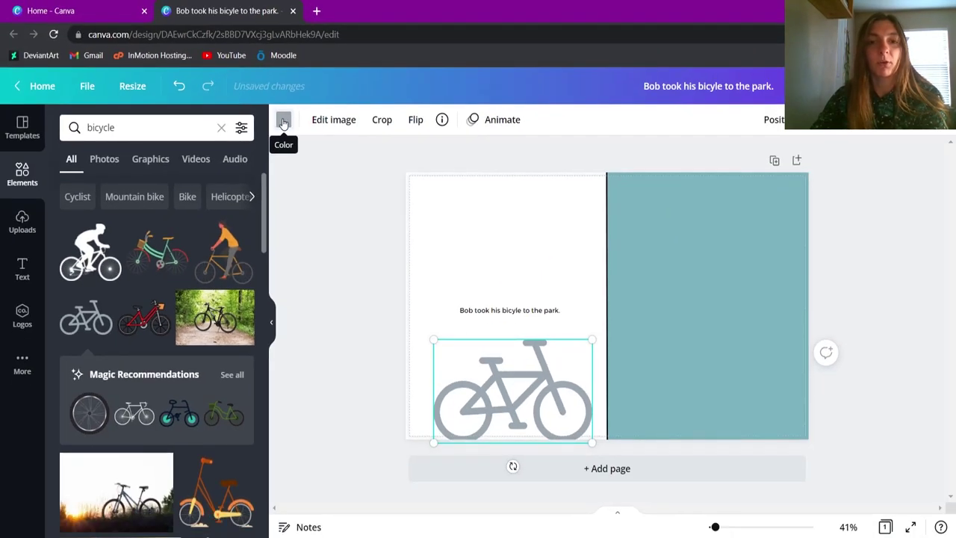
Step: Recolor the bicycle with the dark navy brand color and place it, scaled to about half size, in the teal half's lower right
left_click(297, 126)
left_click(106, 317)
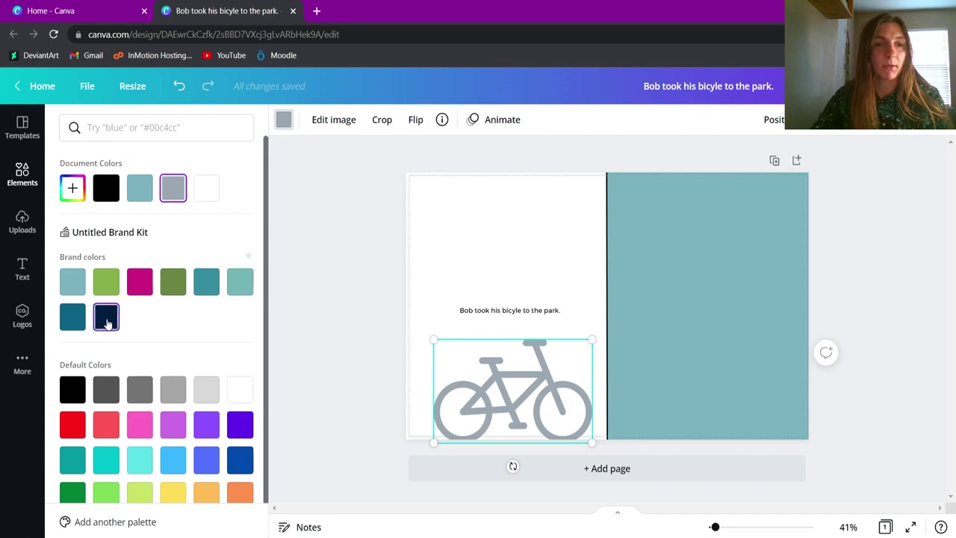
left_click_drag(569, 398, 775, 378)
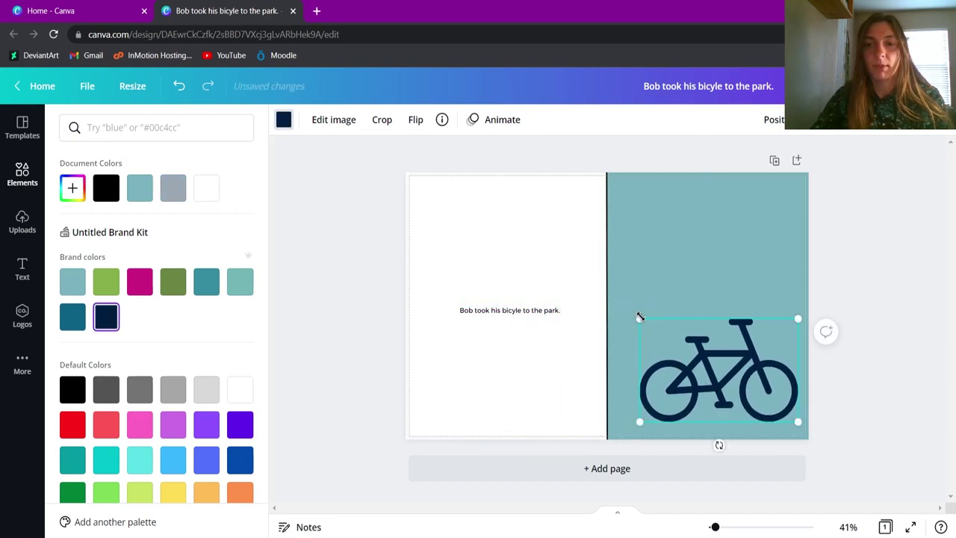
left_click_drag(650, 322, 735, 377)
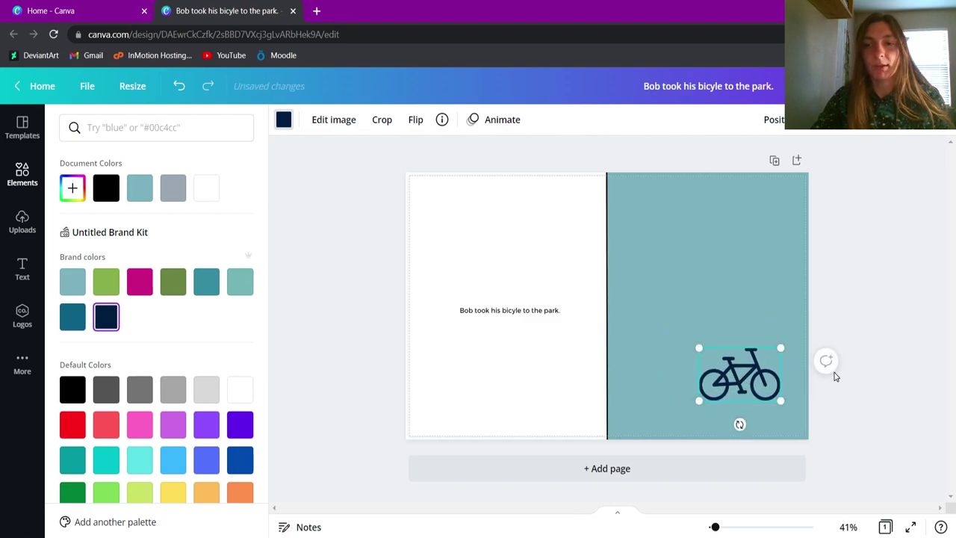
key("Escape")
Step: Search the elements for "stick person" and place the black sketched figure beside the bicycle, shrunk to a bit taller than the bicycle
left_click(82, 127)
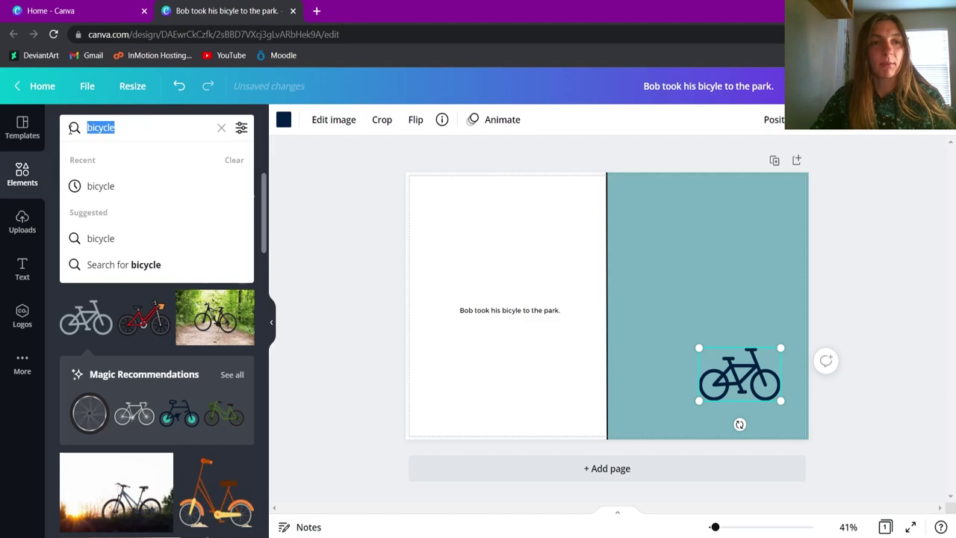
type("stick person")
key("Return")
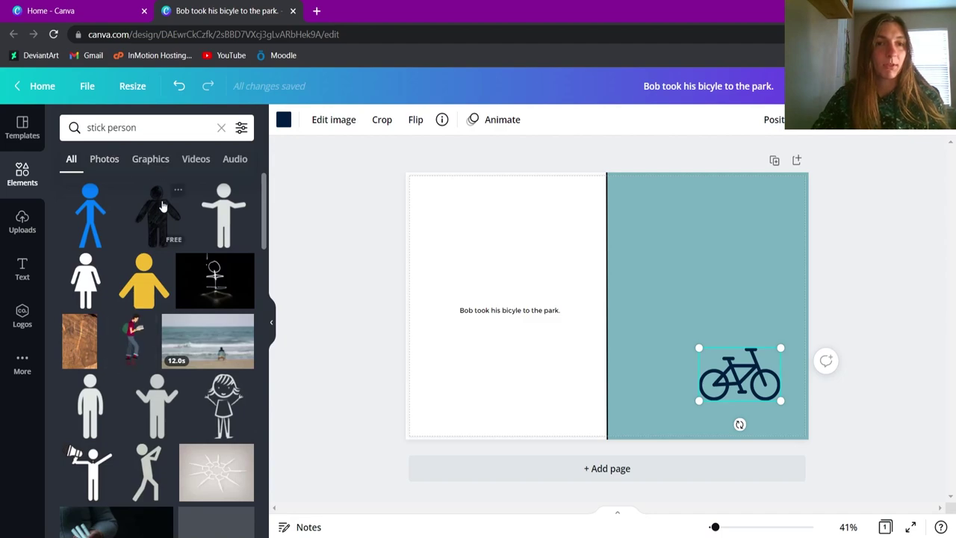
left_click_drag(161, 205, 629, 291)
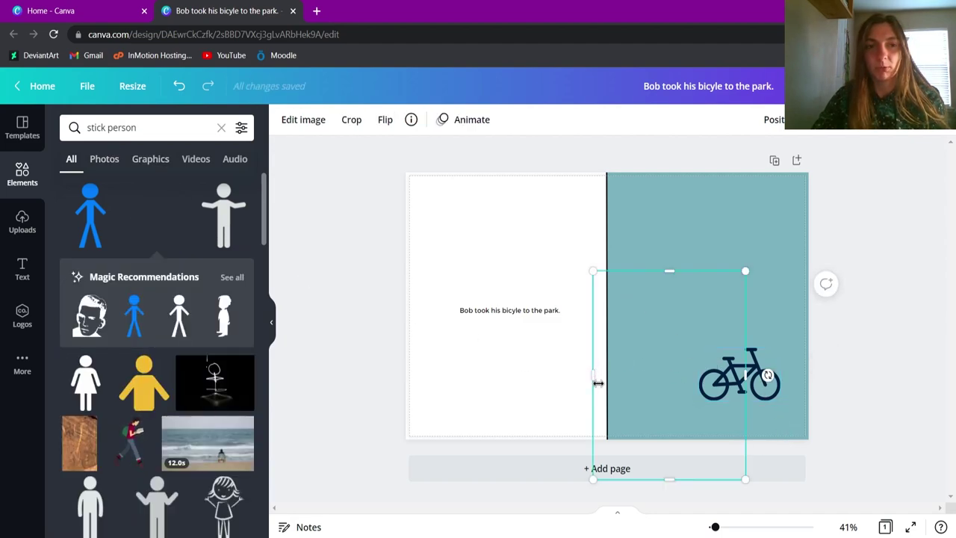
left_click_drag(656, 336, 664, 269)
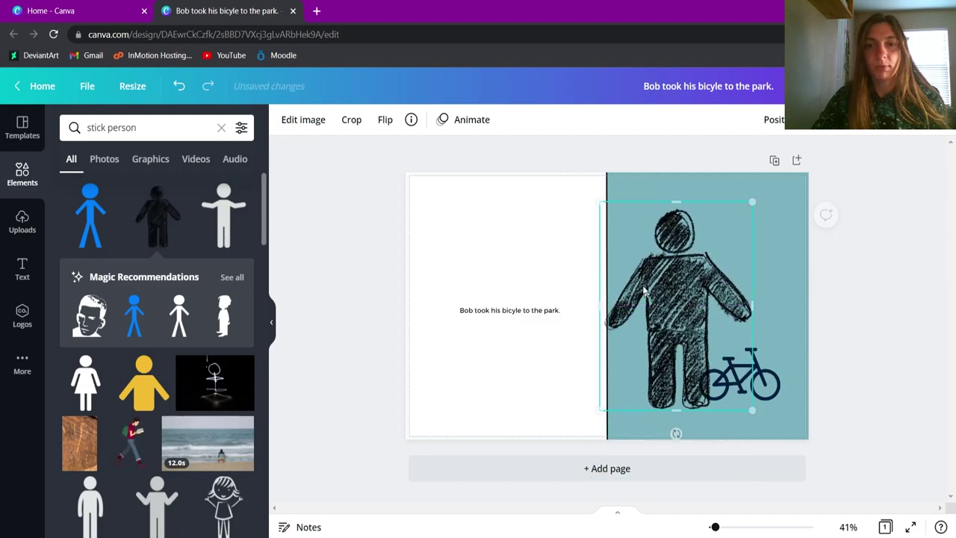
left_click_drag(605, 203, 690, 341)
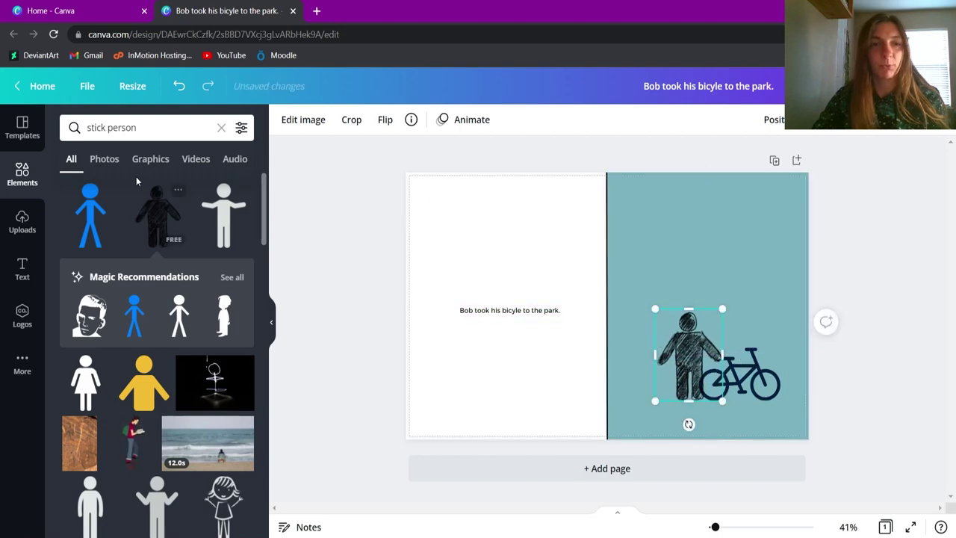
Step: Search the elements for "trees" and add the graphic of a row of sketched pine trees to the page
left_click(149, 130)
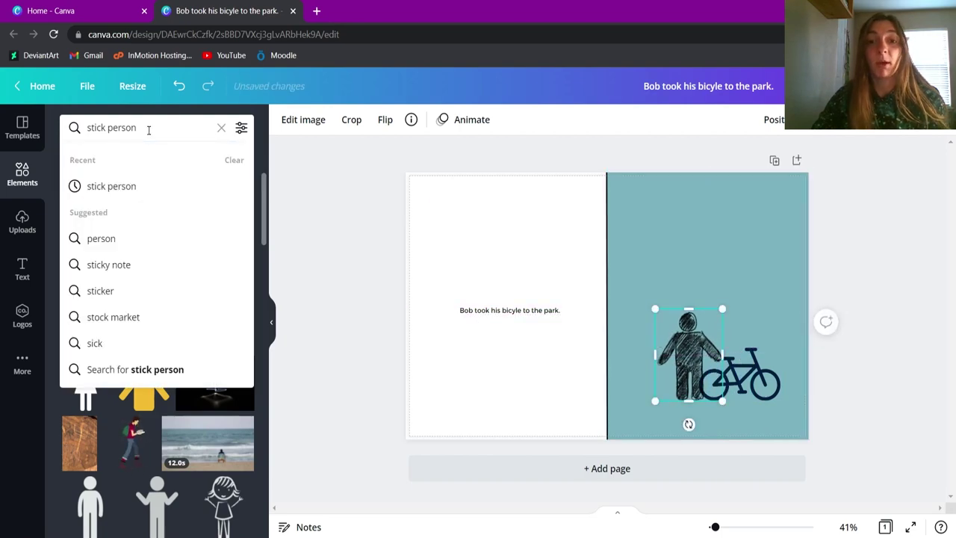
left_click_drag(149, 130, 77, 126)
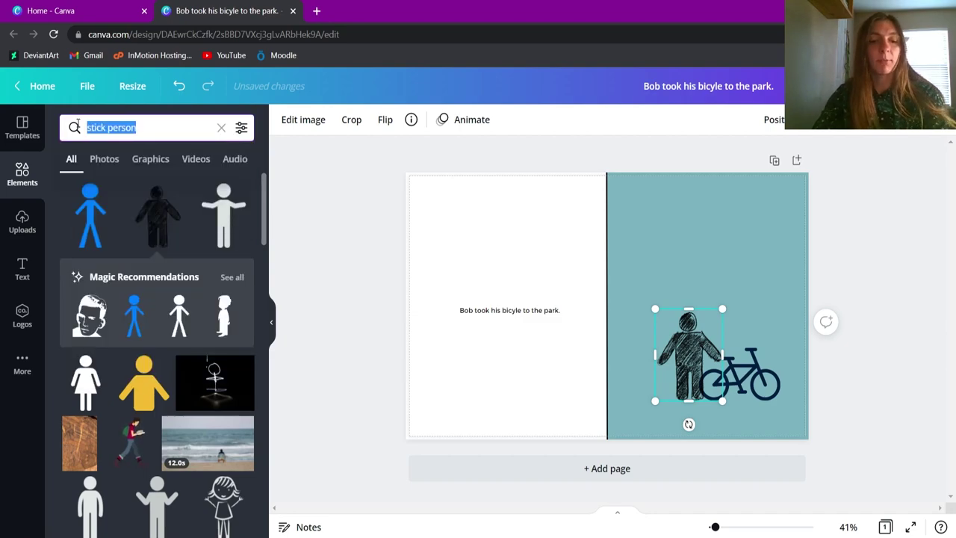
type("trees")
key("Return")
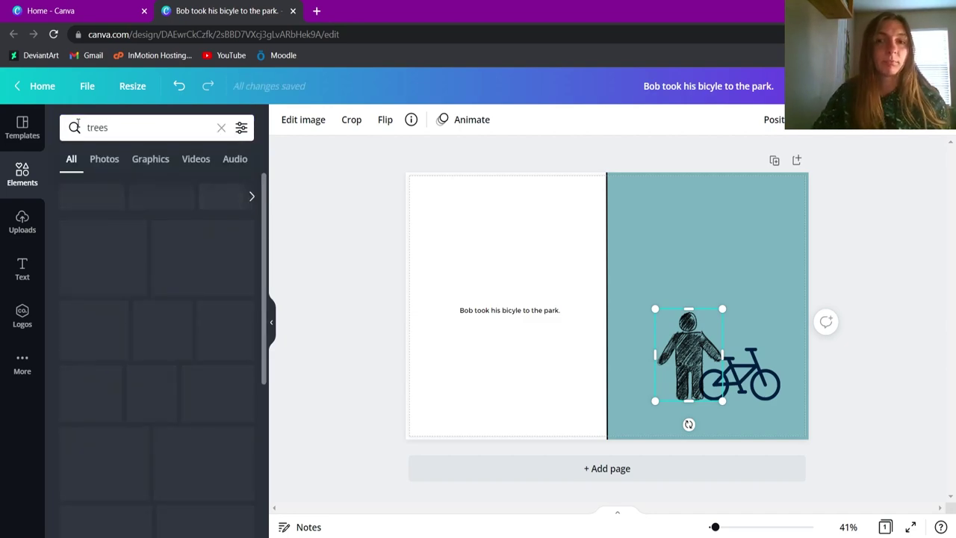
scroll(206, 290, "down", 1)
scroll(205, 289, "down", 5)
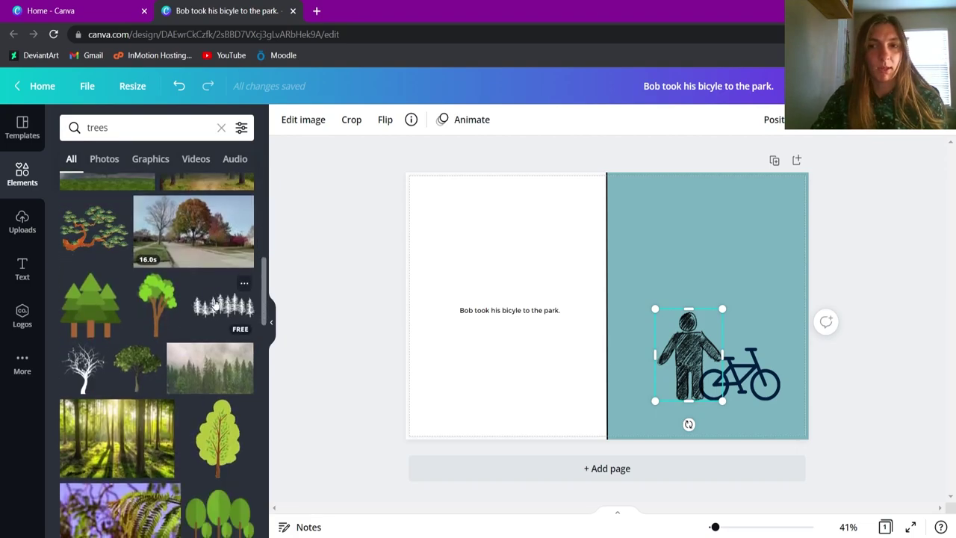
left_click(215, 303)
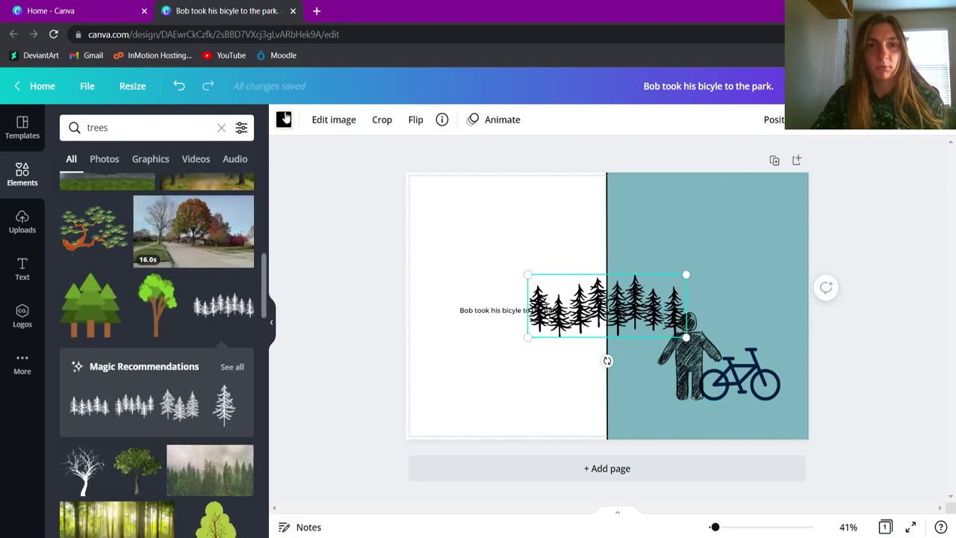
Step: Recolor the pine trees with the dark navy brand color and place them in the teal half, above the figure and bicycle
left_click(284, 119)
left_click(116, 317)
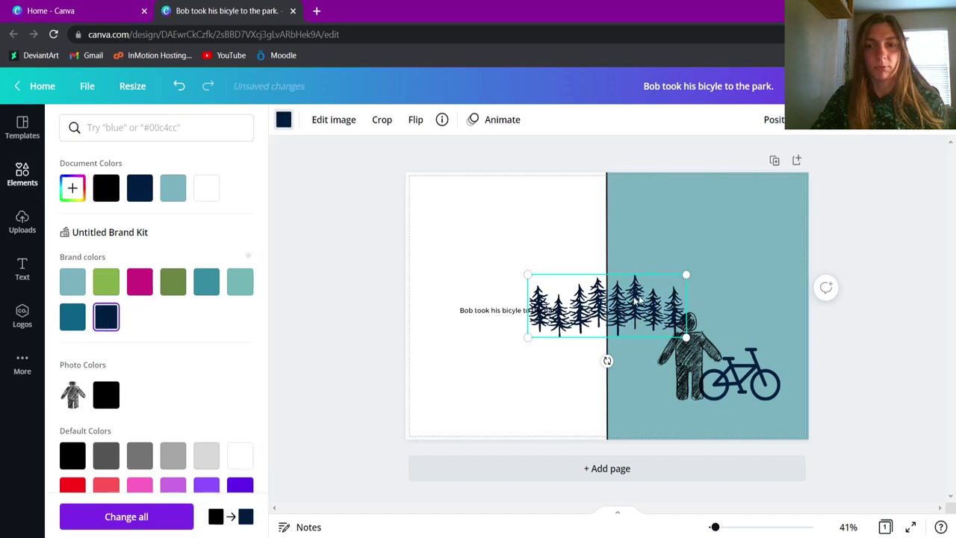
left_click_drag(666, 285, 769, 236)
left_click(873, 393)
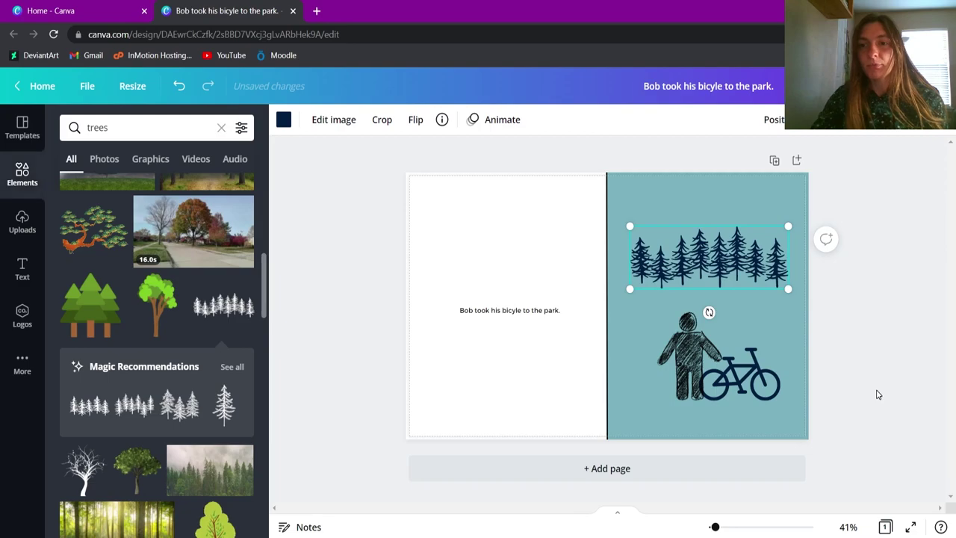
left_click(840, 383)
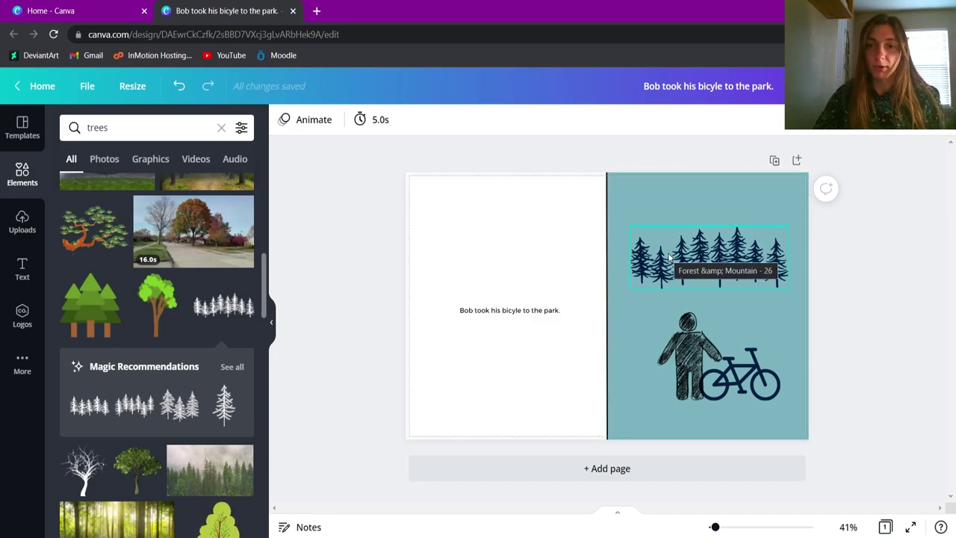
Step: Add a blank second page and copy the vertical center line from page 1 onto it
left_click(650, 474)
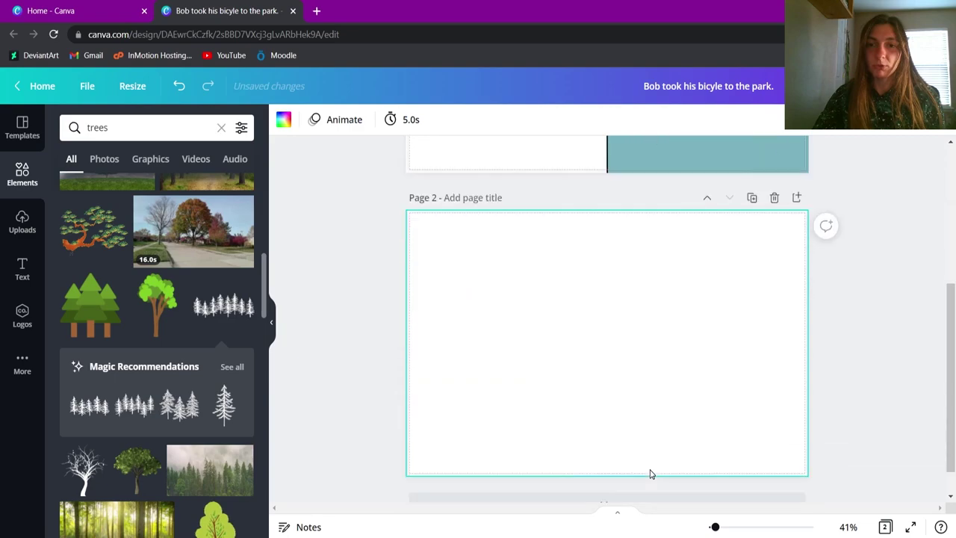
scroll(651, 474, "up", 4)
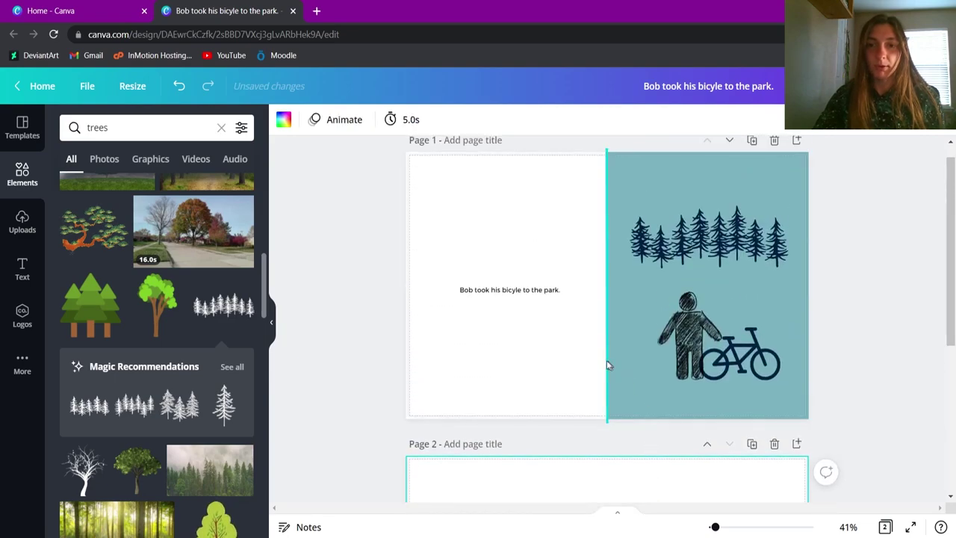
left_click(605, 365)
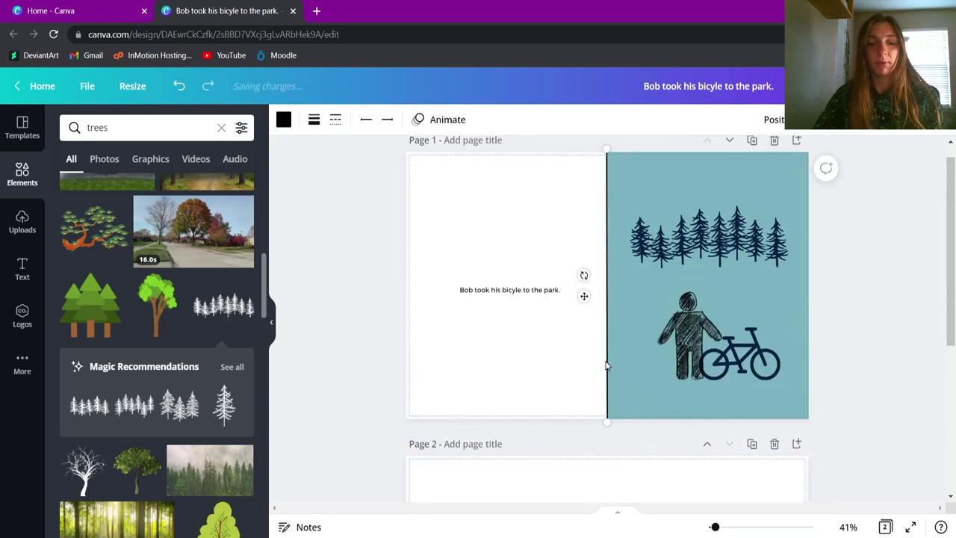
scroll(609, 366, "down", 4)
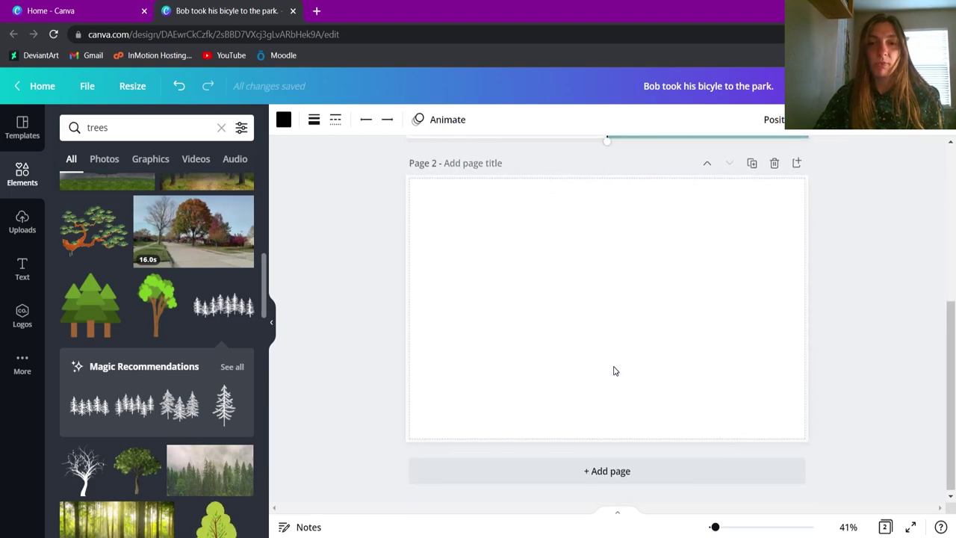
left_click(618, 353)
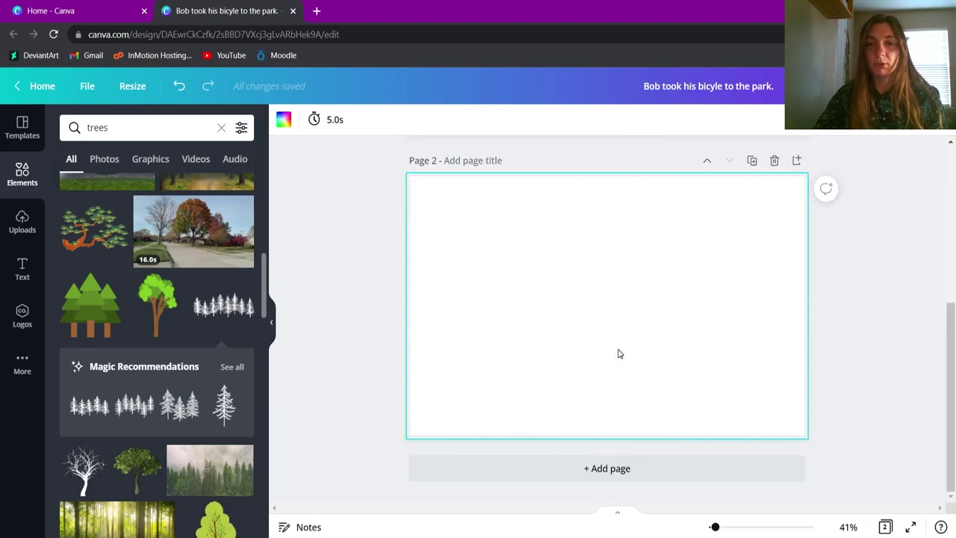
key("ctrl+v")
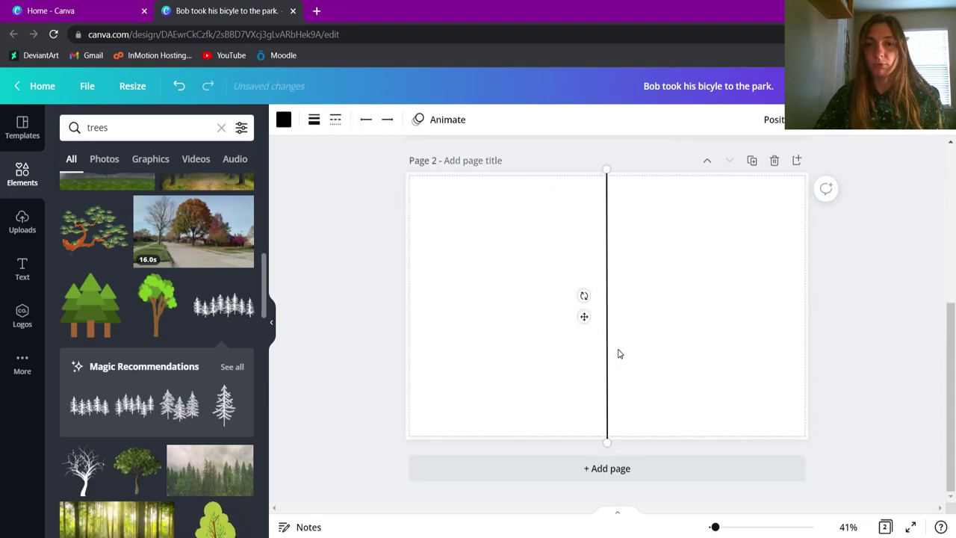
left_click(644, 252)
left_click(648, 158)
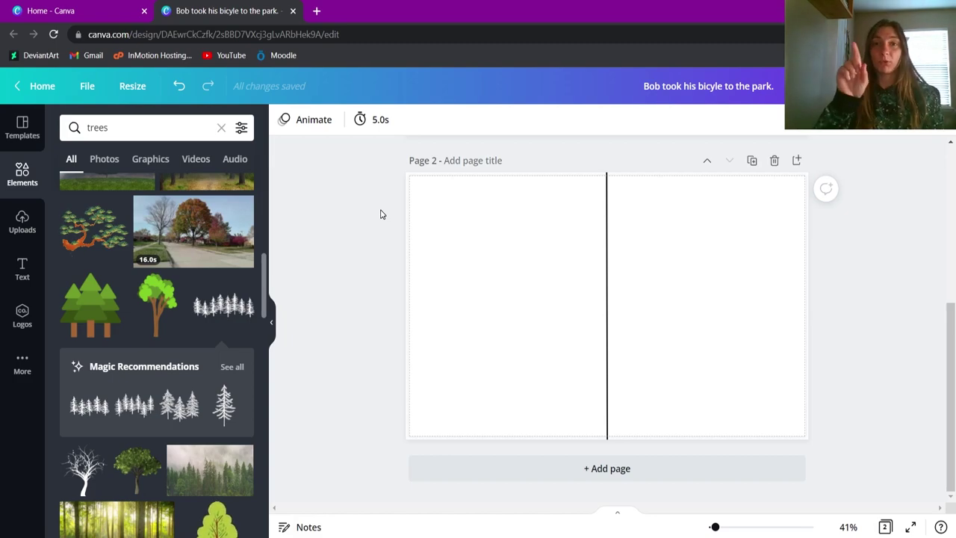
Step: Copy page 1's teal rectangle to the right half of page 2 and send it to the back, behind the center line
scroll(176, 229, "up", 3)
scroll(653, 384, "up", 3)
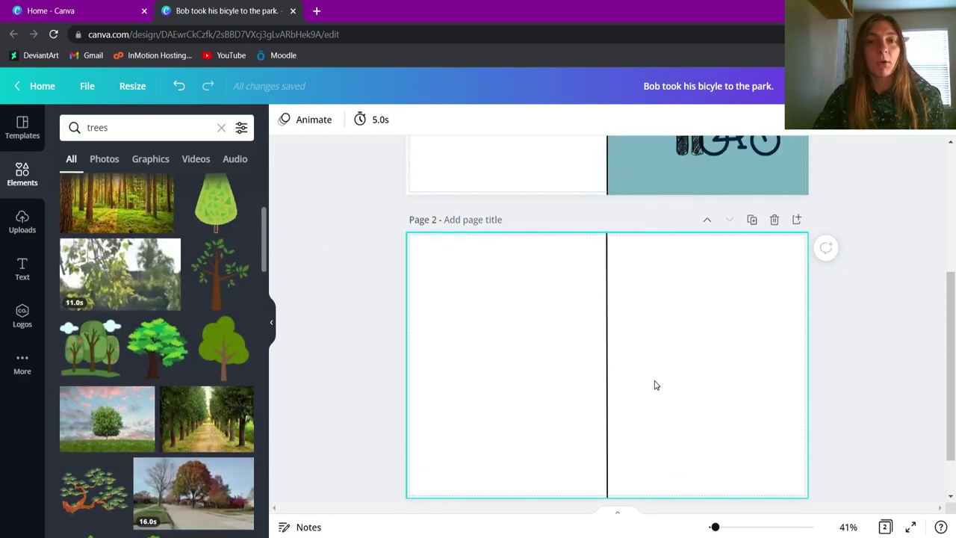
left_click(624, 213)
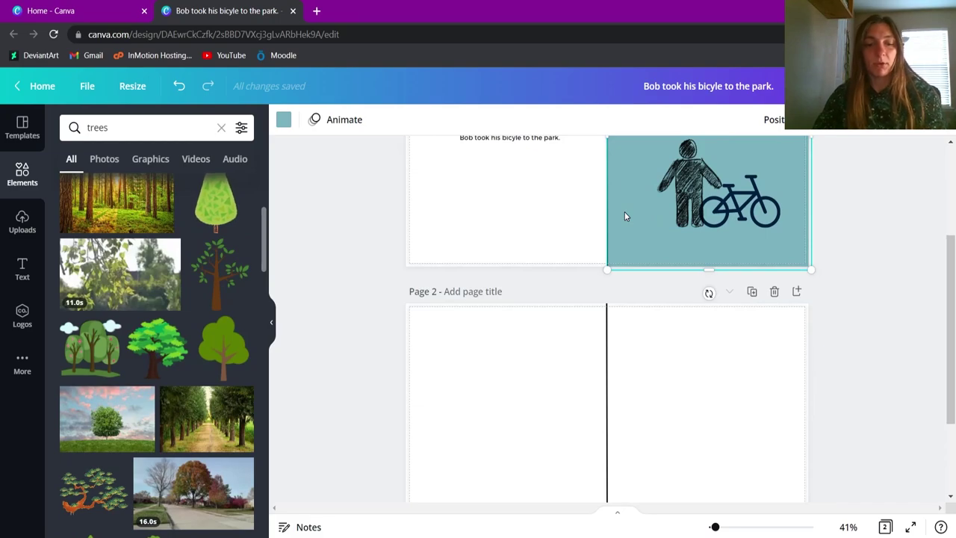
scroll(635, 254, "down", 2)
left_click(645, 294)
key("ctrl+v")
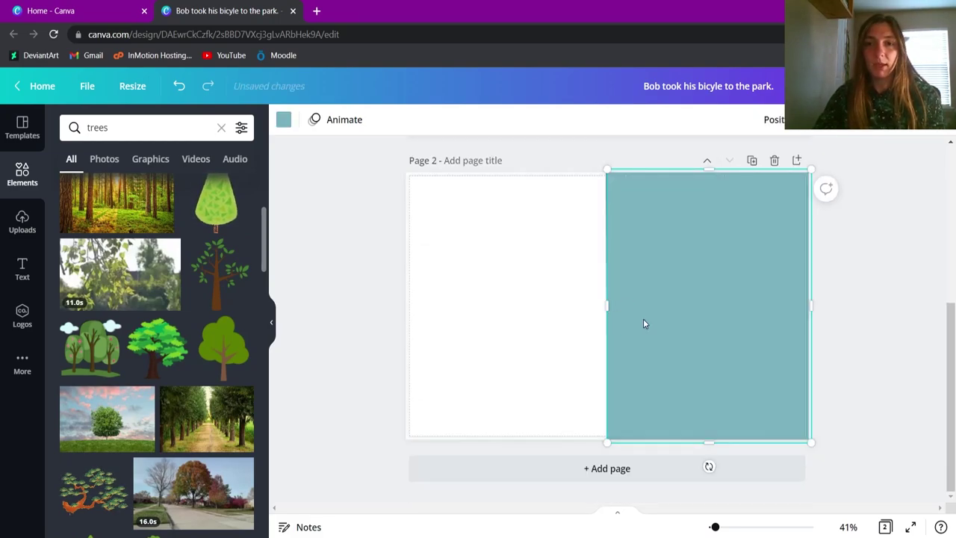
right_click(643, 319)
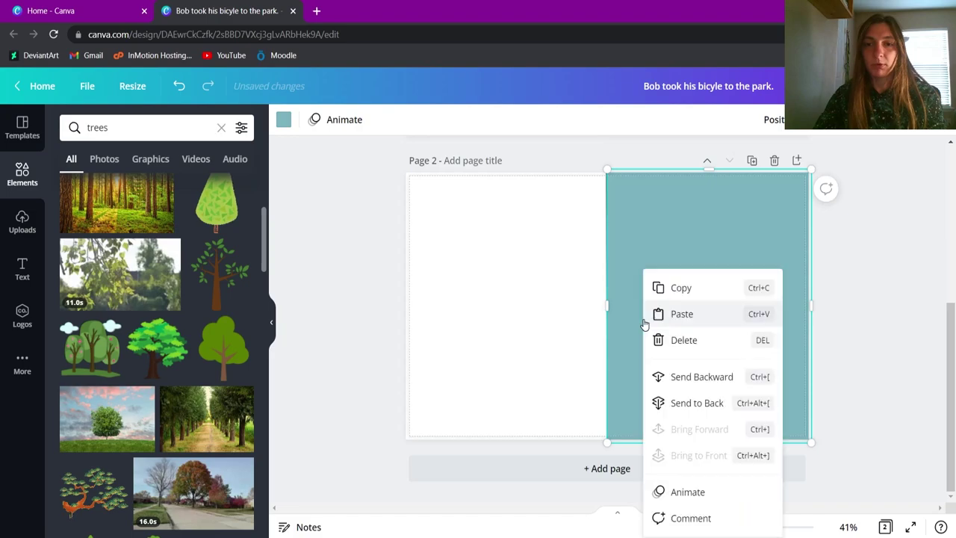
left_click(702, 403)
left_click(900, 499)
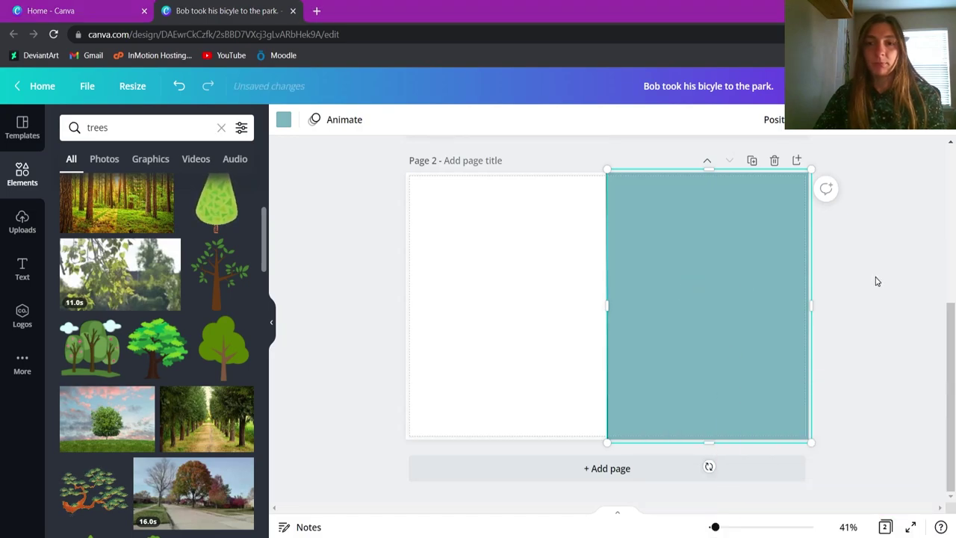
Step: Stretch the teal rectangle leftward to cover all of page 2, including the bleed
left_click_drag(604, 309, 402, 307)
left_click(882, 493)
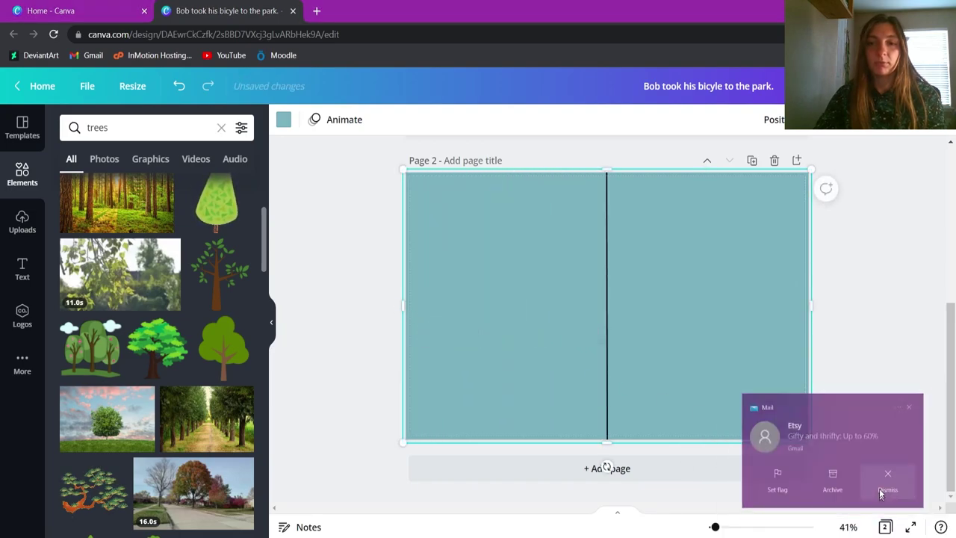
left_click(875, 289)
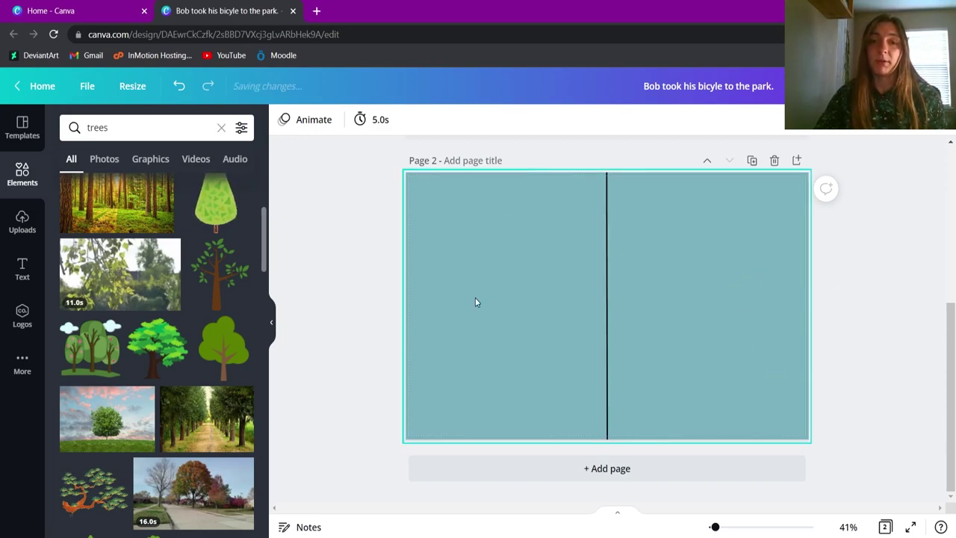
Step: Copy the stick figure and bicycle together from page 1 onto page 2
scroll(514, 316, "up", 2)
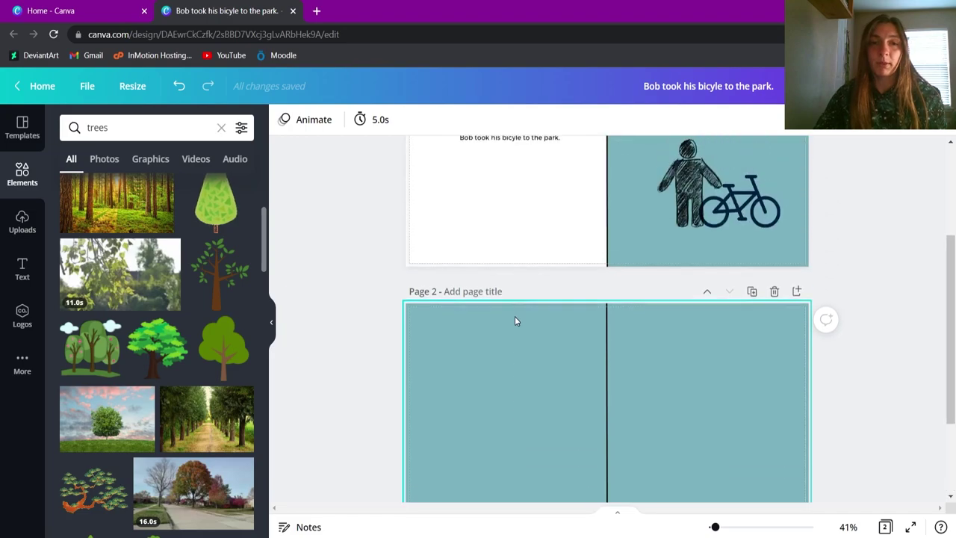
scroll(157, 355, "down", 1)
scroll(157, 354, "up", 2)
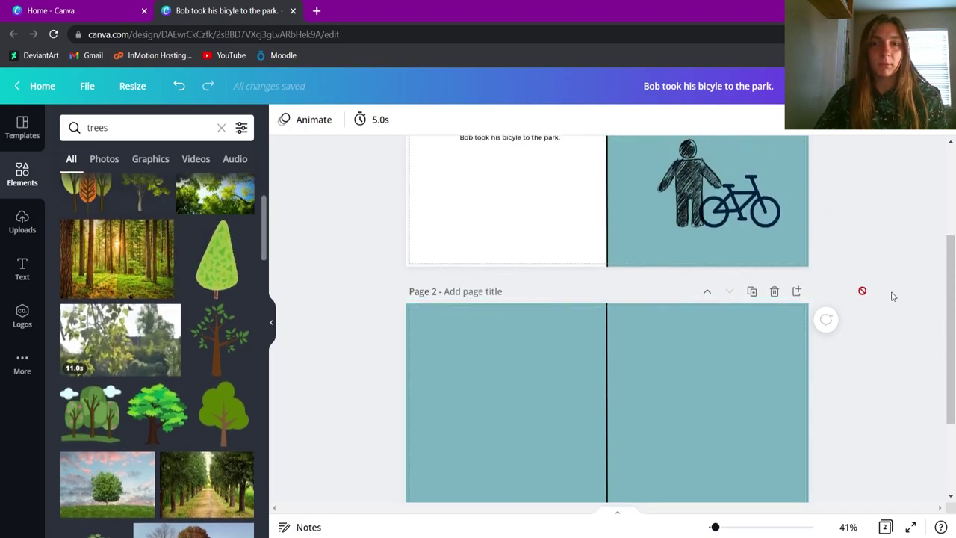
left_click(736, 217)
left_click(685, 182, "shift")
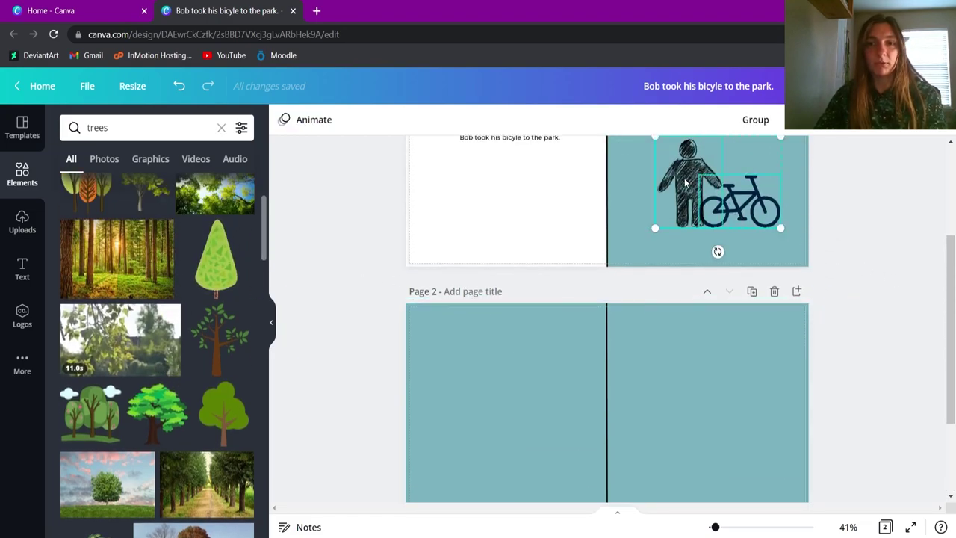
left_click(687, 317)
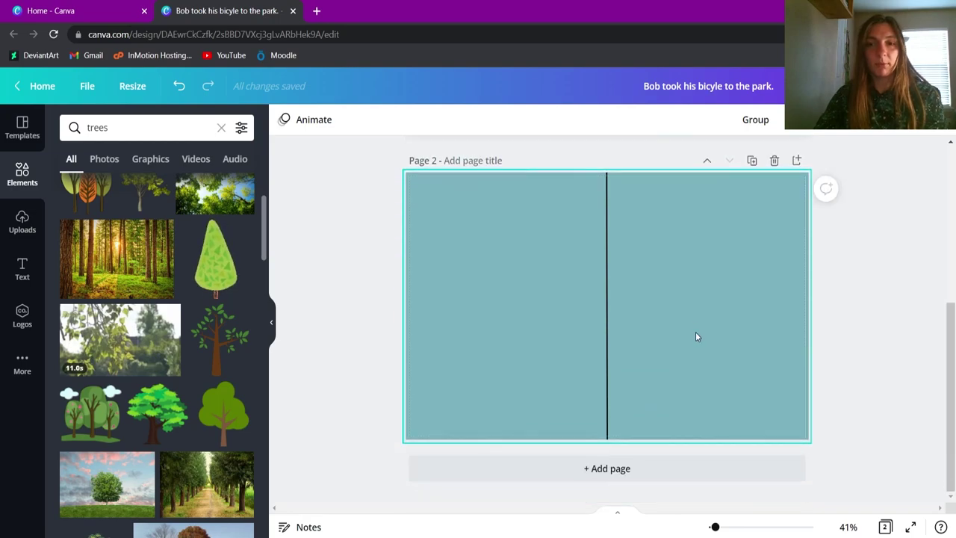
key("ctrl+v")
Step: Enlarge the copied figure and bicycle to about 1.75 times their size and place them with the bicycle straddling page 2's center line
left_click_drag(697, 360, 453, 280)
left_click_drag(533, 315, 636, 371)
left_click_drag(573, 356, 633, 368)
left_click(793, 364)
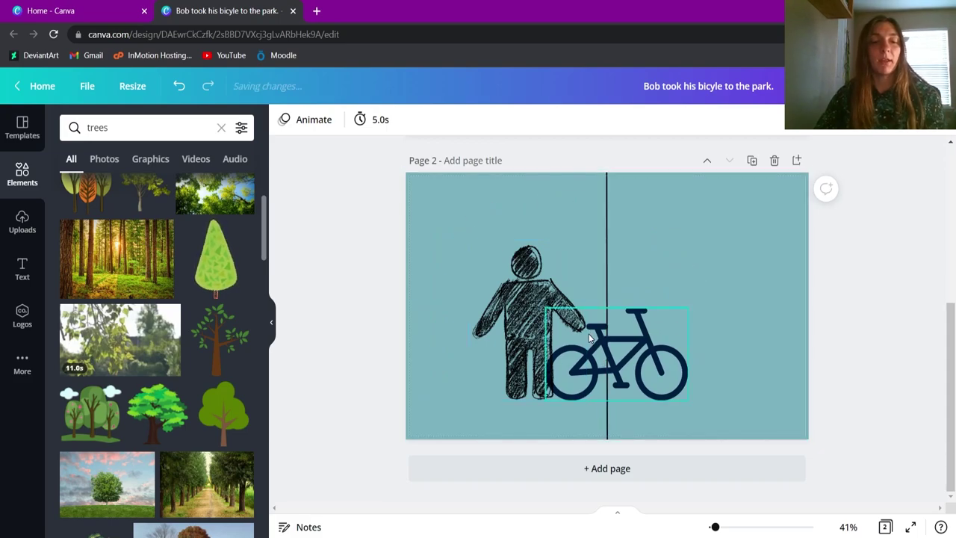
left_click(537, 303)
left_click(635, 360, "shift")
mouse_move(637, 359)
left_mouse_down()
mouse_move(716, 356)
mouse_move(589, 340)
mouse_move(623, 348)
left_mouse_up()
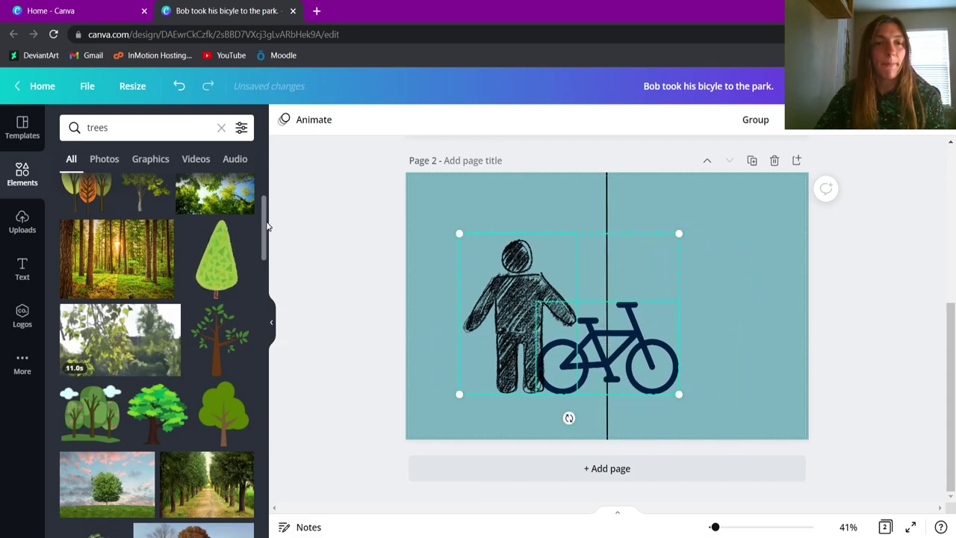
Step: Search the elements for "birds" and add the dark gray flock of flying birds to page 2
scroll(265, 220, "up", 3)
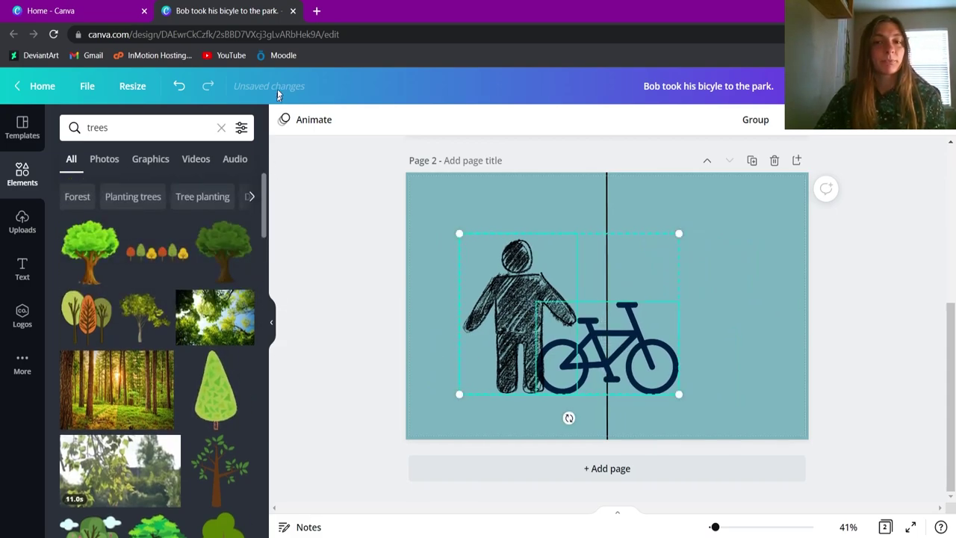
left_click(153, 121)
key("Return")
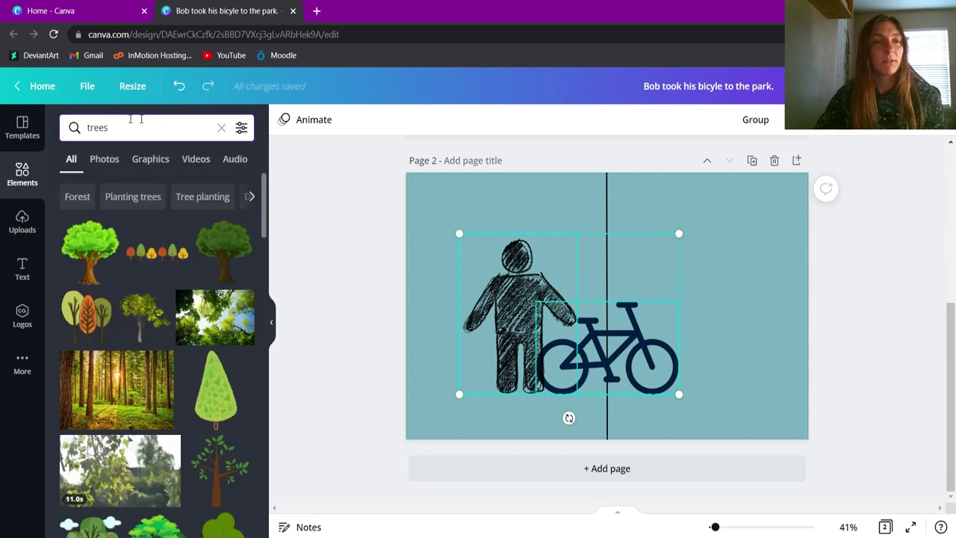
type("birds")
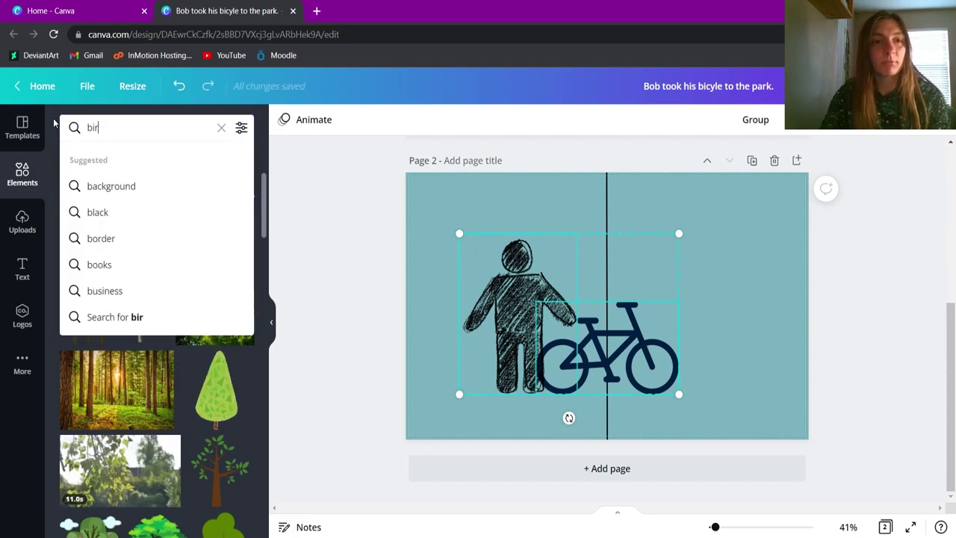
key("Return")
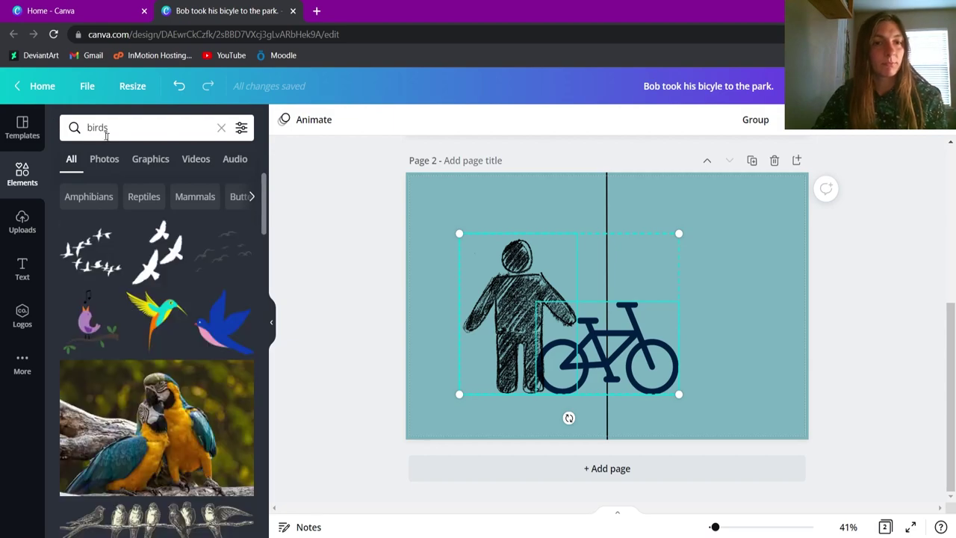
left_click(239, 256)
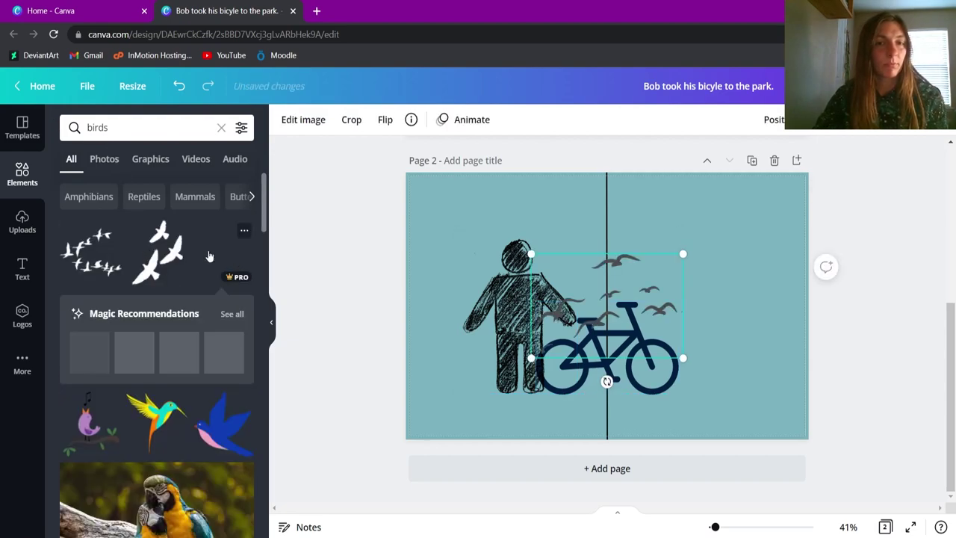
Step: Shrink the flock of birds to about 60 percent and place it in the upper part of page 2's right half
left_click_drag(612, 307, 693, 271)
left_click_drag(634, 300, 703, 244)
left_click(868, 314)
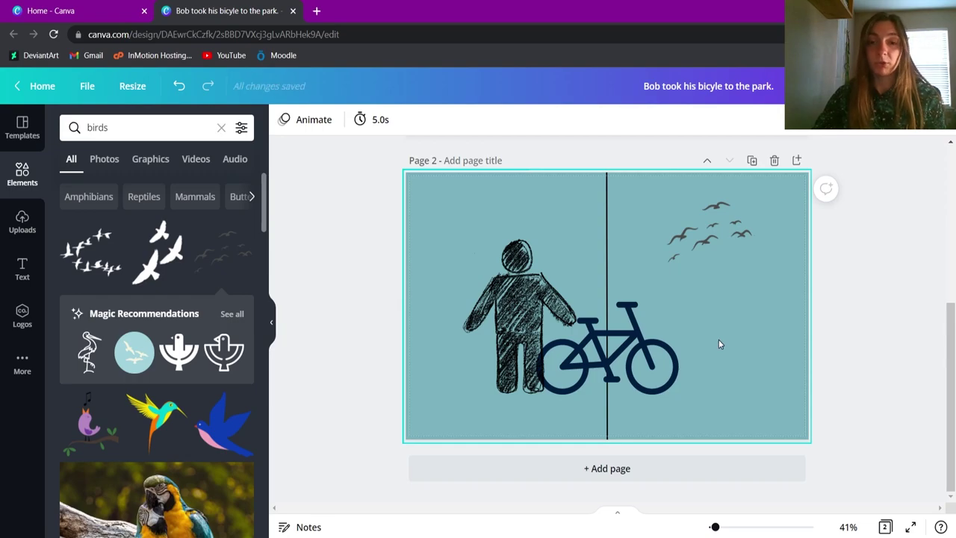
scroll(678, 396, "up", 3)
scroll(678, 396, "down", 3)
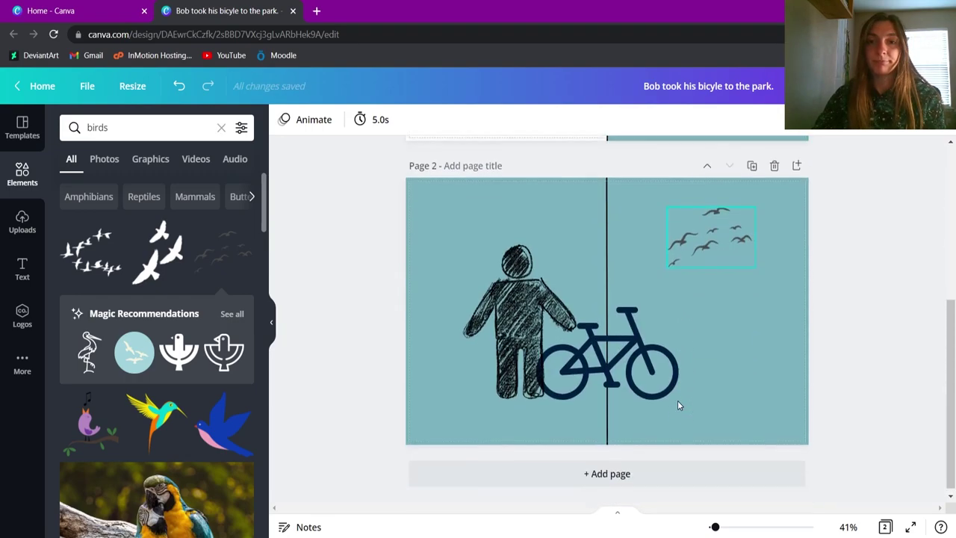
Step: Add a blank page after page 2
scroll(677, 400, "up", 1)
scroll(665, 451, "down", 1)
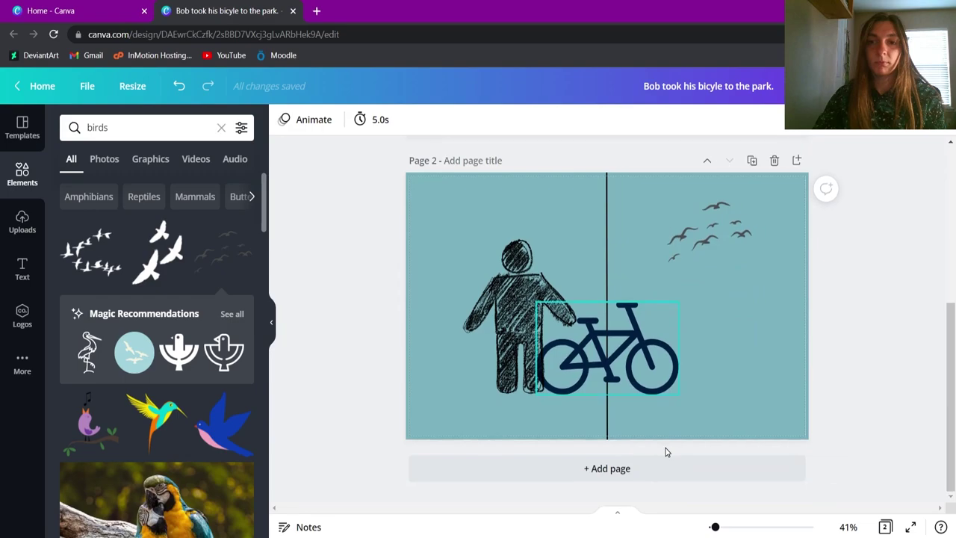
left_click(631, 466)
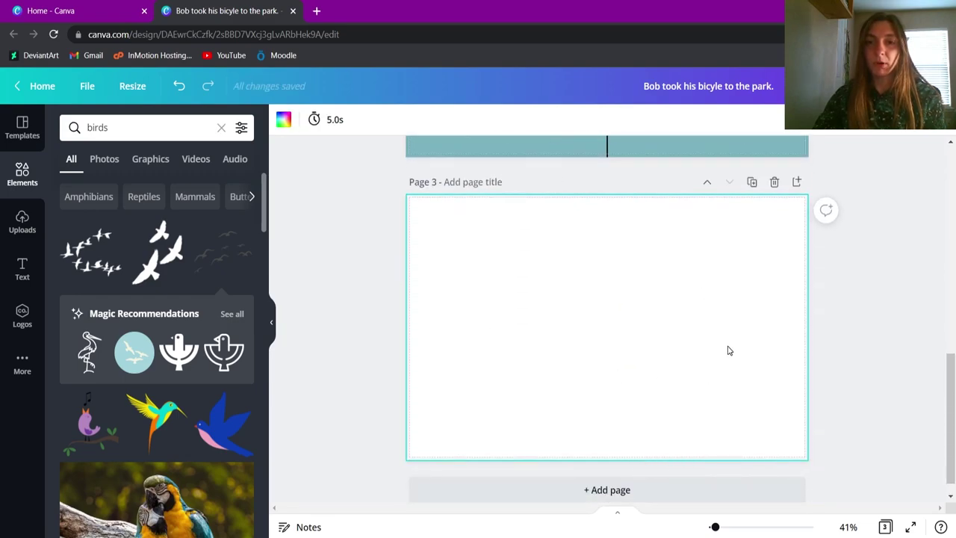
Step: Duplicate page 1 and move the copy down one place so it follows the full-spread illustration page
scroll(776, 298, "up", 8)
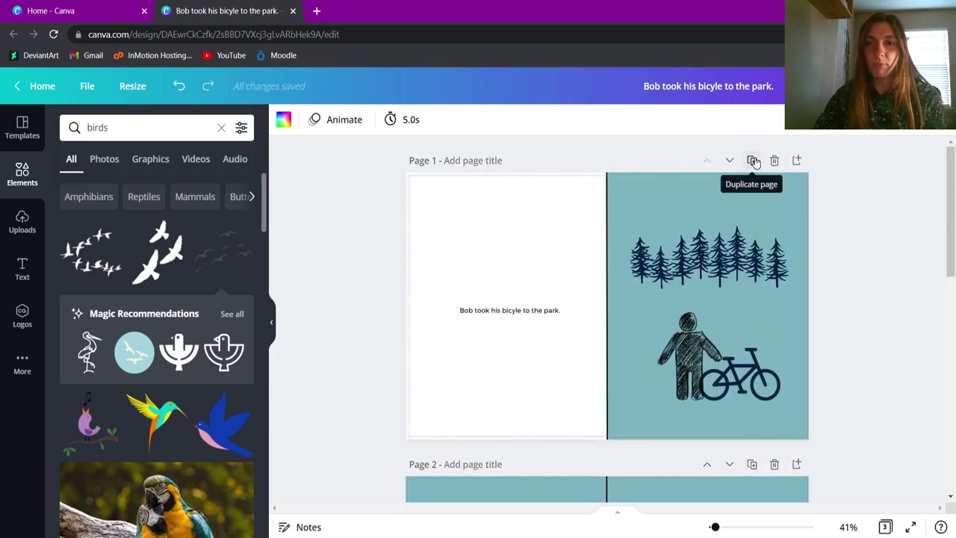
left_click(752, 161)
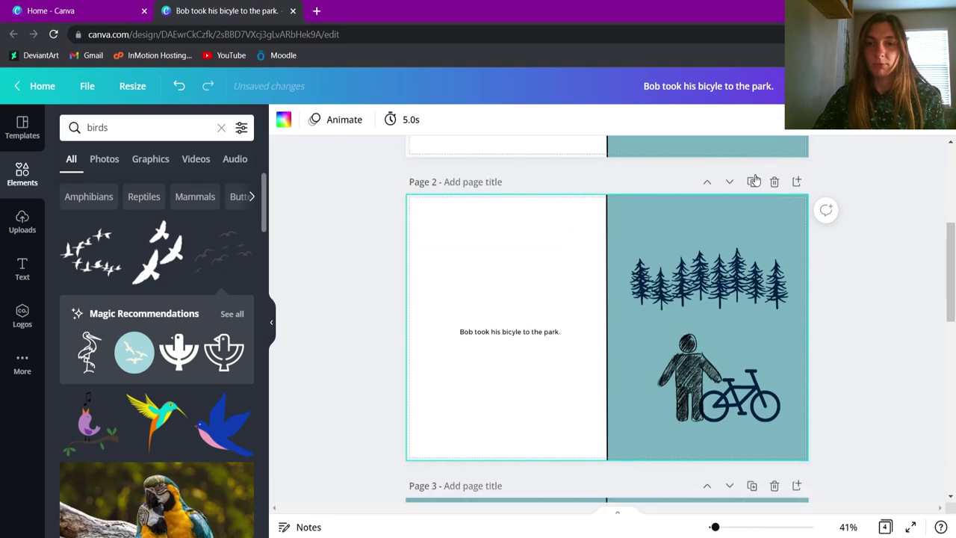
scroll(747, 362, "up", 3)
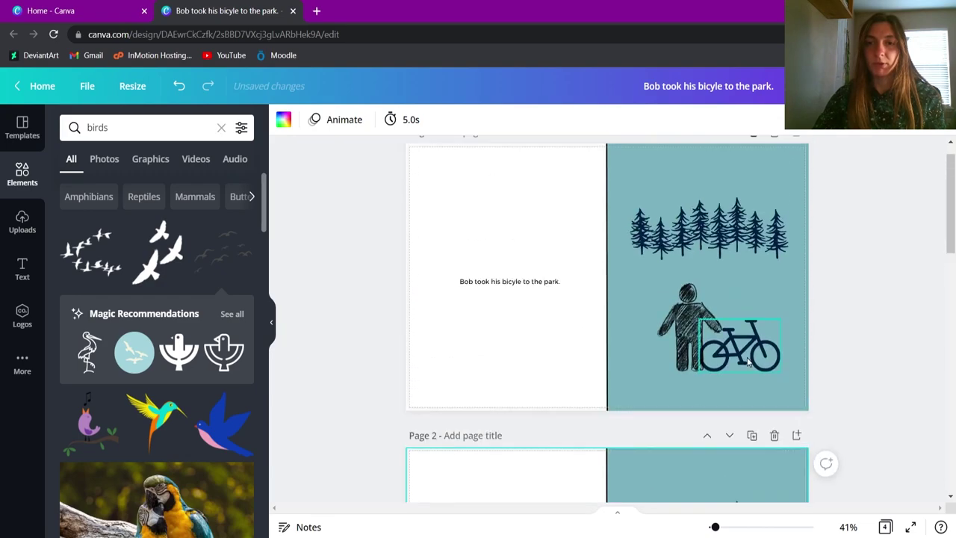
scroll(748, 363, "up", 1)
scroll(706, 336, "down", 4)
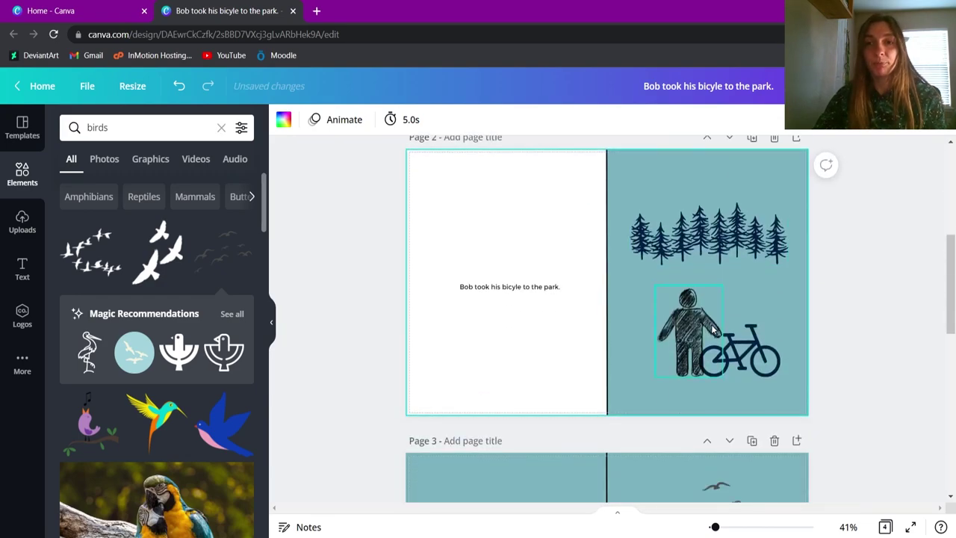
scroll(732, 173, "up", 1)
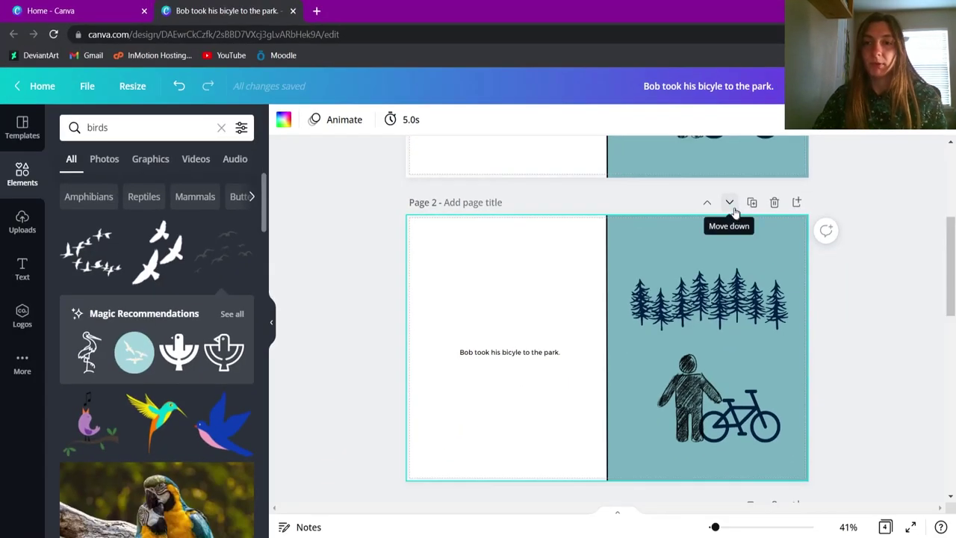
left_click(730, 203)
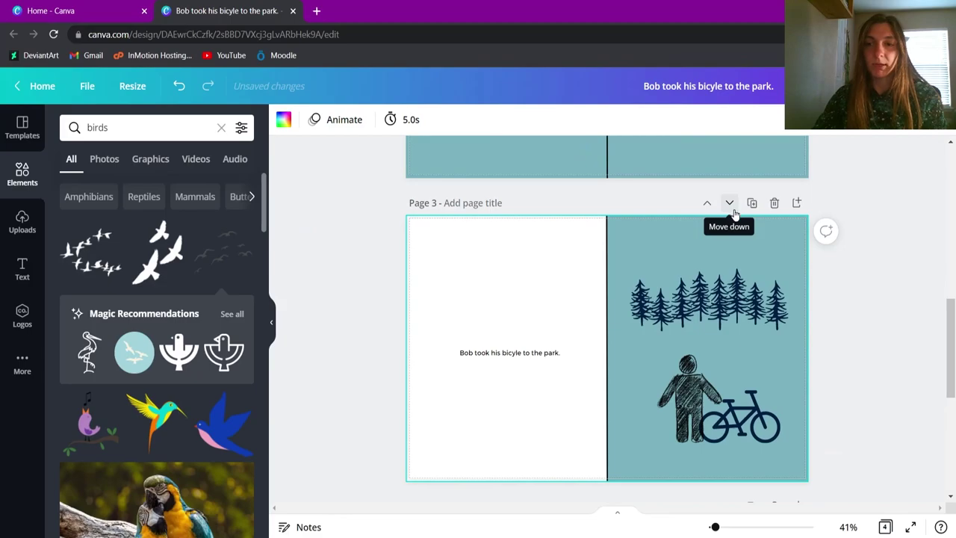
Step: Delete the blank page 4 at the end of the design
scroll(734, 213, "down", 1)
scroll(731, 274, "up", 3)
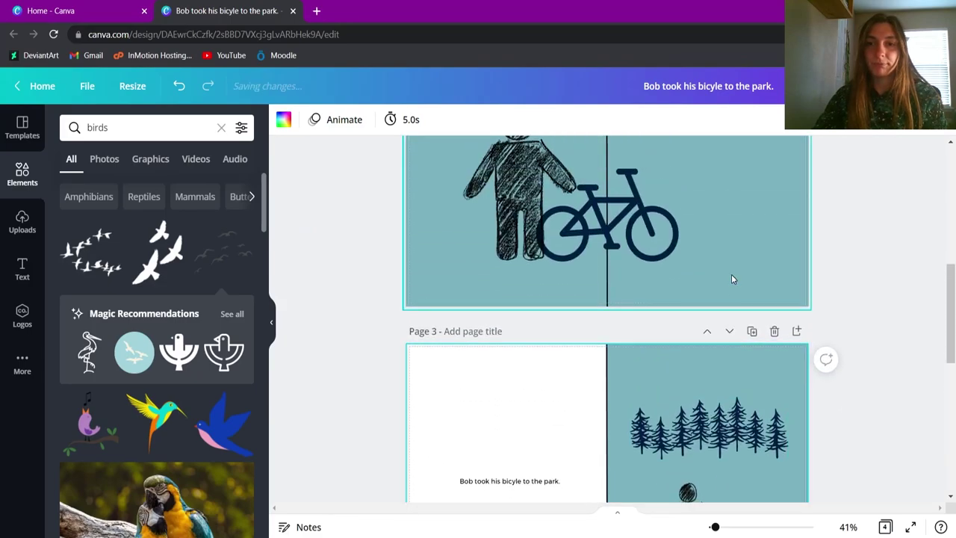
scroll(732, 278, "down", 3)
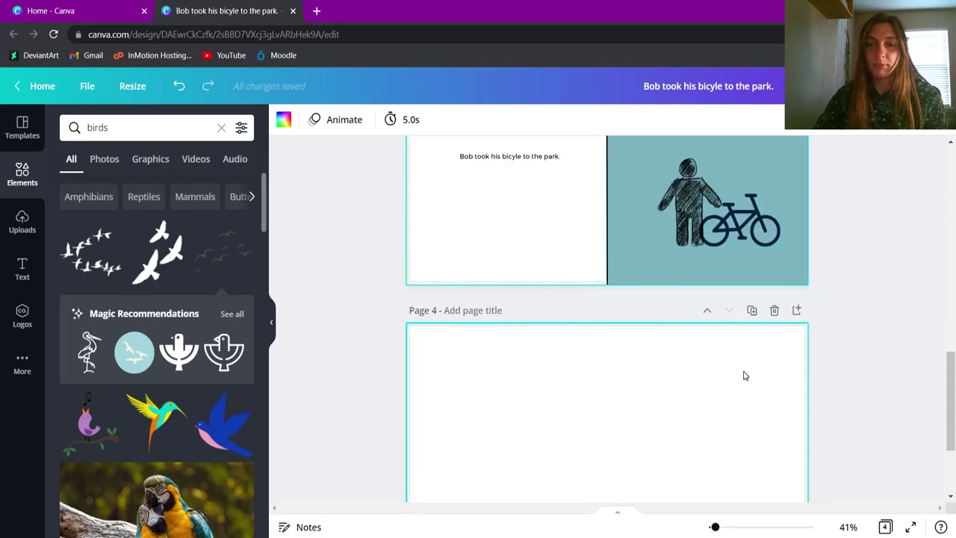
scroll(744, 376, "down", 1)
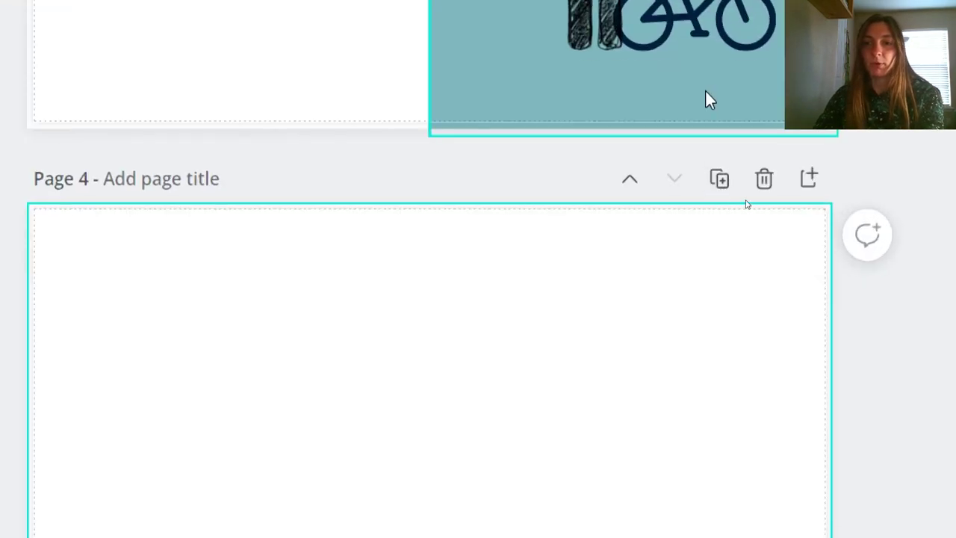
left_click(763, 181)
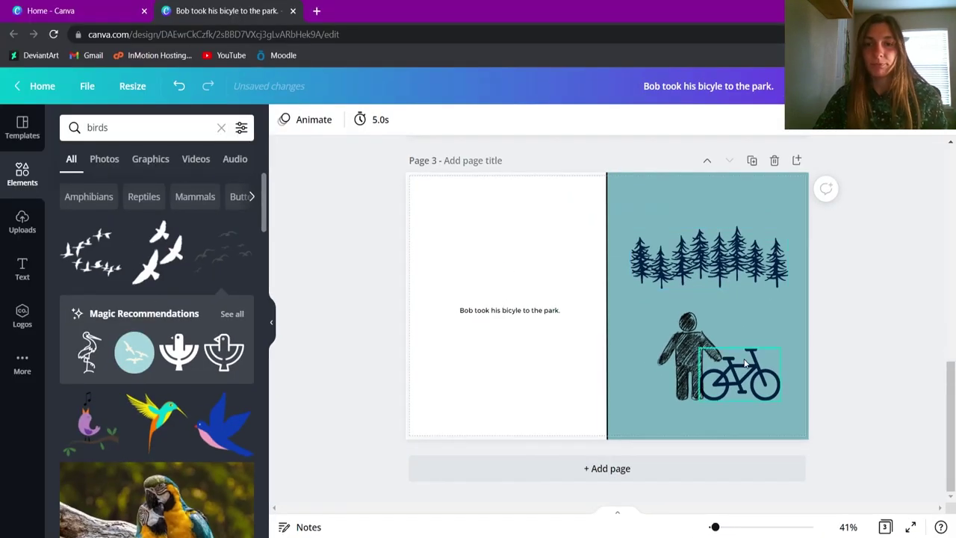
Step: Replace the sentence on page 3 with "Bob bought a hot dog."
scroll(748, 351, "up", 8)
scroll(750, 353, "down", 8)
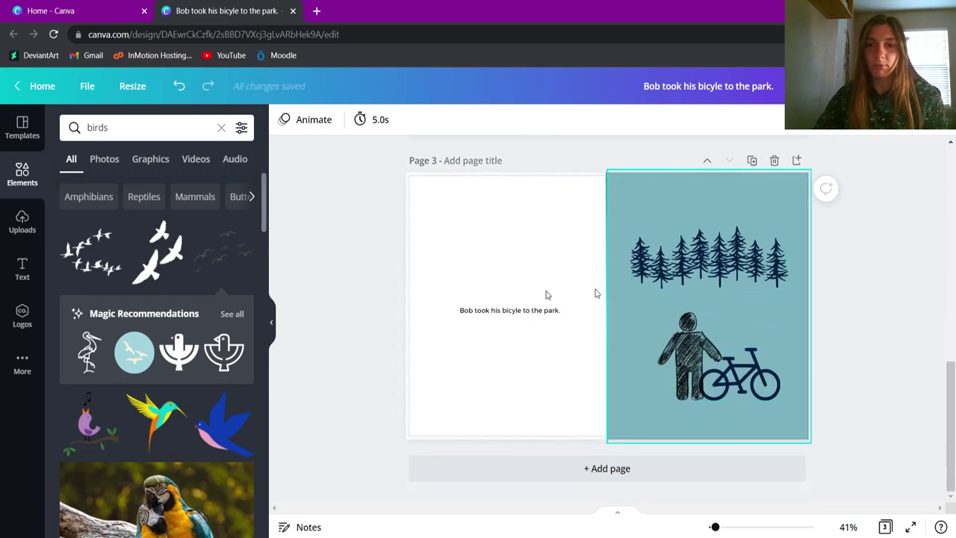
left_click(537, 310)
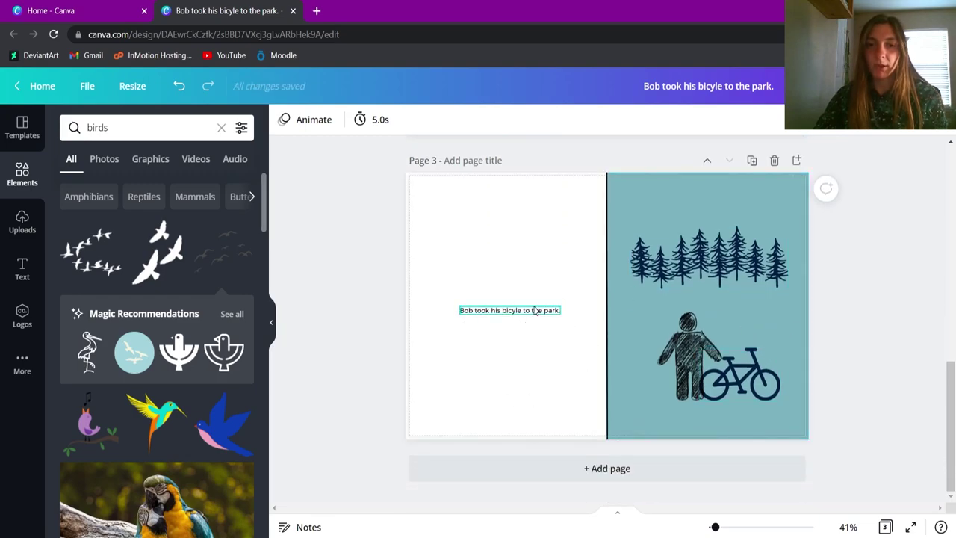
triple_click(535, 309)
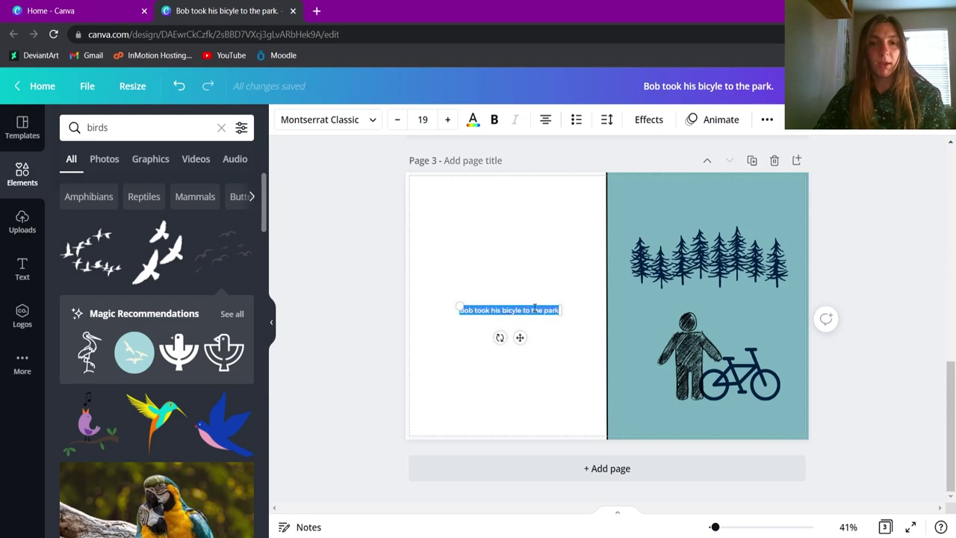
type("Bob boug")
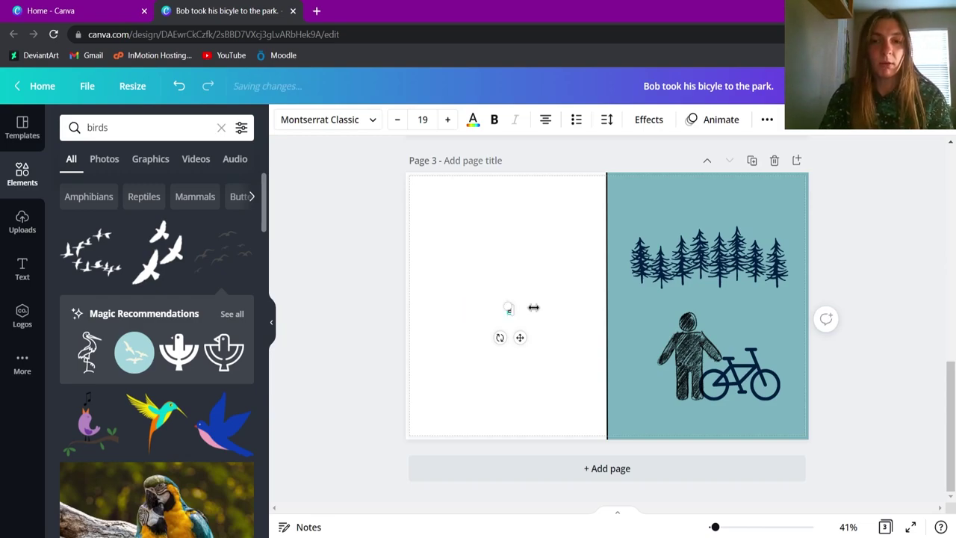
type("ht ")
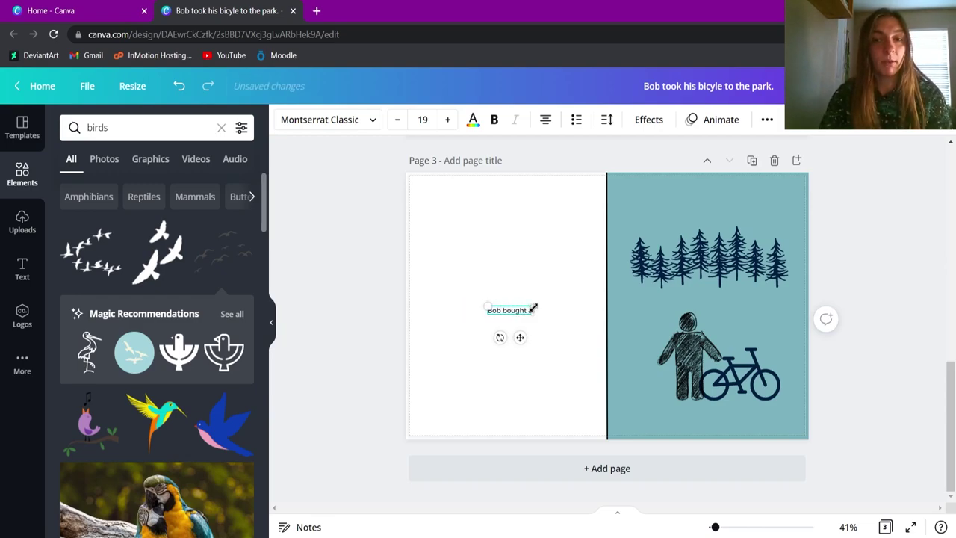
type("a hot dog")
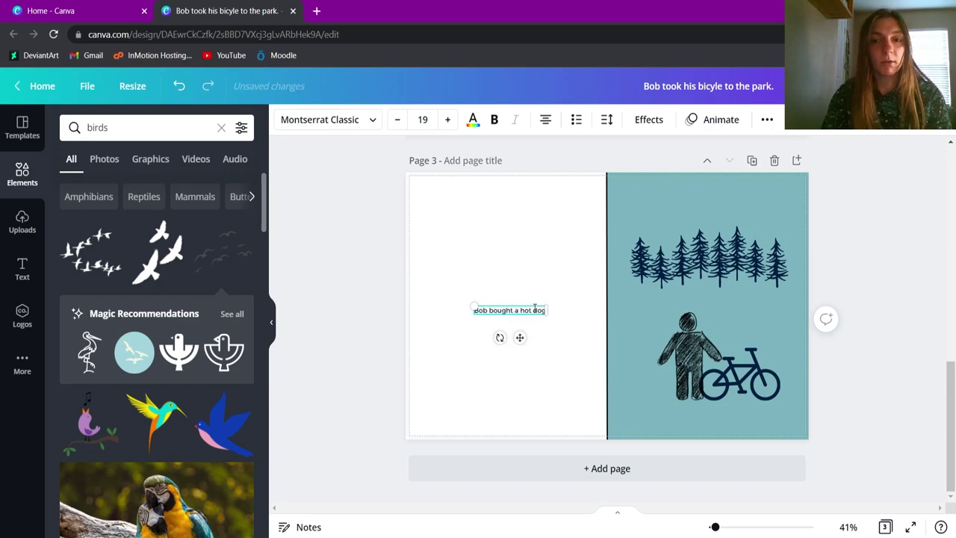
type(".")
Step: Delete the row of trees from page 3 and rearrange the illustration so the bicycle stands left of the stick figure
left_click(717, 250)
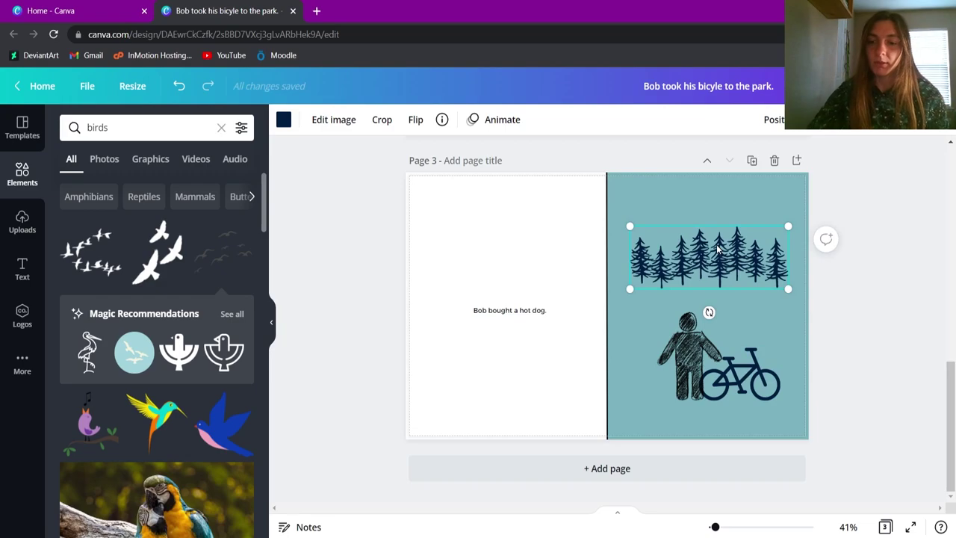
key("Delete")
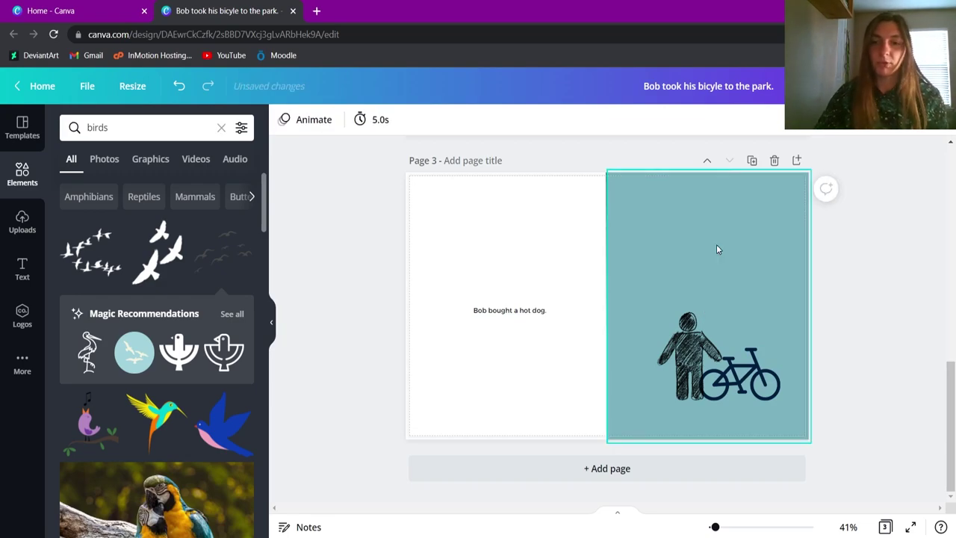
left_click(694, 349)
left_click_drag(743, 364, 676, 371)
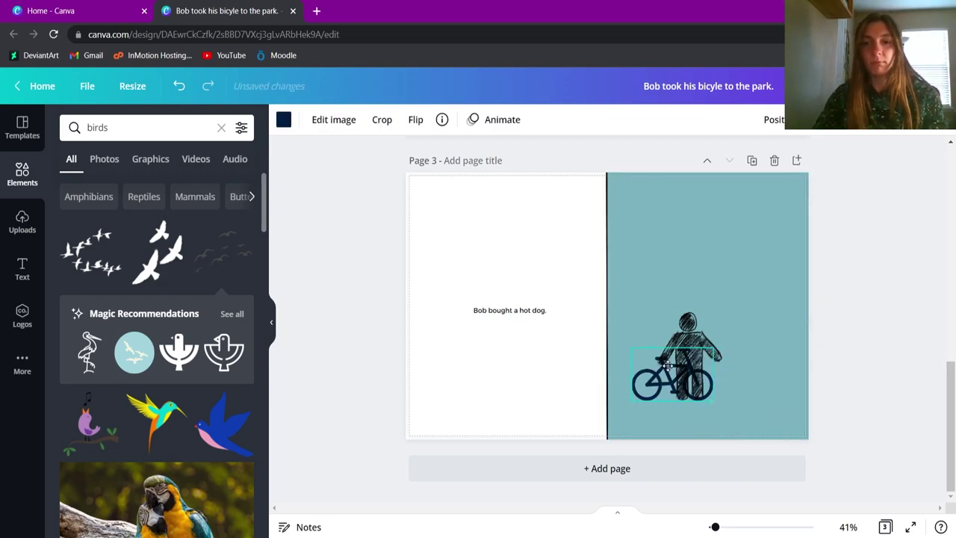
left_click(687, 323)
left_click_drag(687, 323, 725, 322)
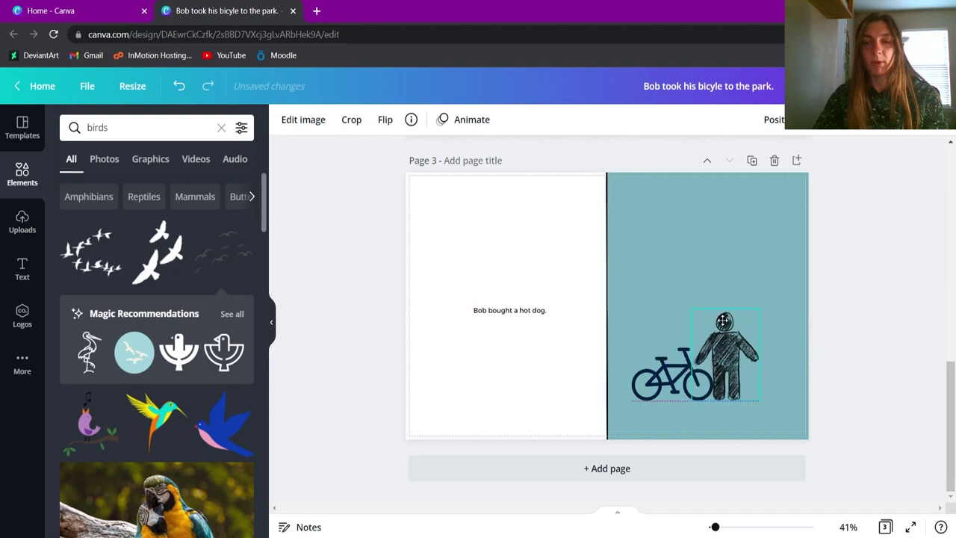
Step: Search the elements for "hot dog stand" and add the red-and-white striped stand with a vendor to page 3
left_click(61, 127)
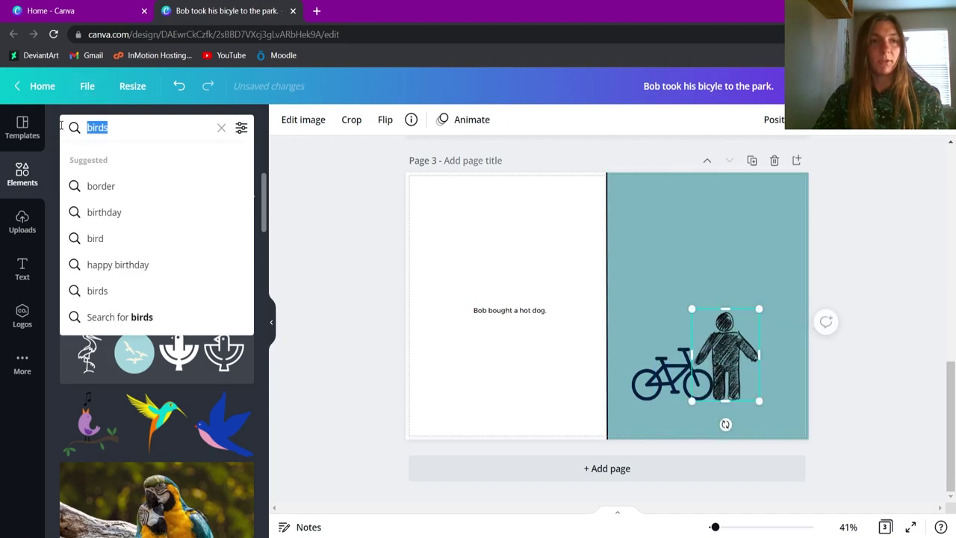
type("hot dog")
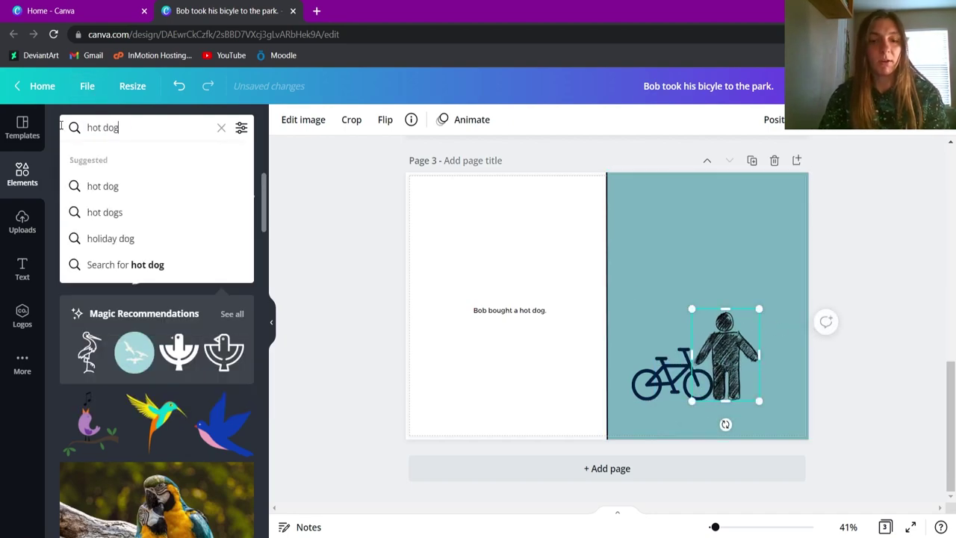
type(" stand")
key("Return")
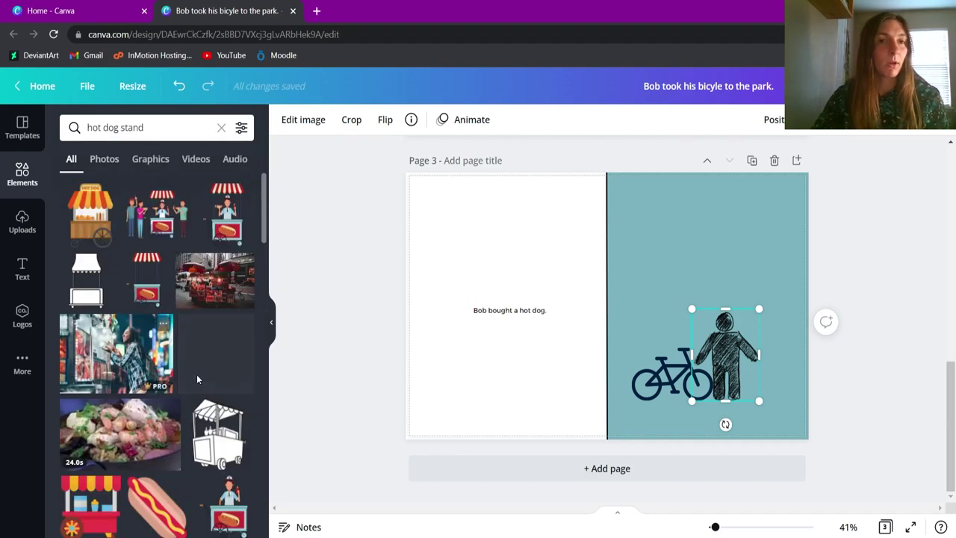
left_click(228, 217)
Step: Place the hot dog stand overlapping the stick figure's right side and enlarge it to about 1.3 times its size
left_click_drag(630, 345, 771, 372)
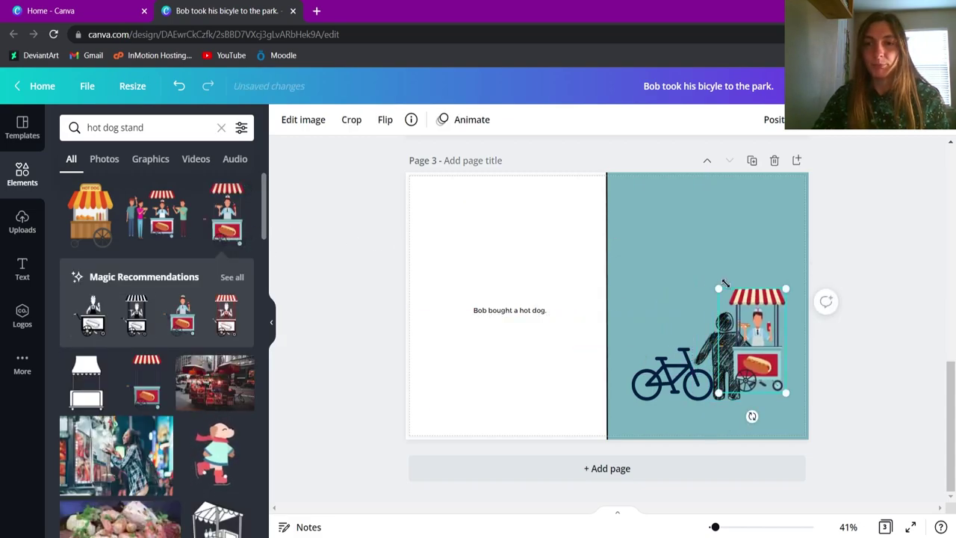
left_click_drag(713, 286, 708, 258)
left_click_drag(748, 349, 754, 350)
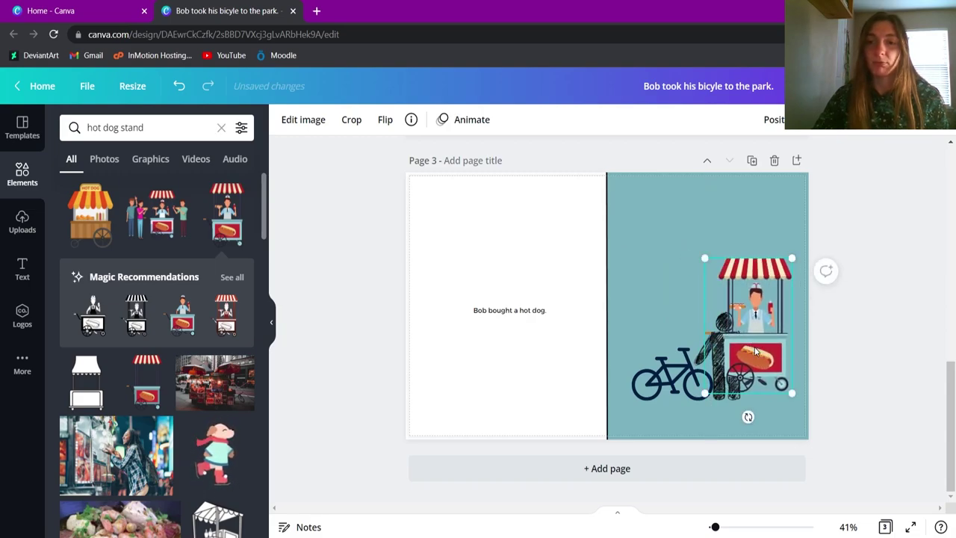
Step: Send the hot dog stand backward so it sits behind the stick figure, and deselect it
right_click(754, 350)
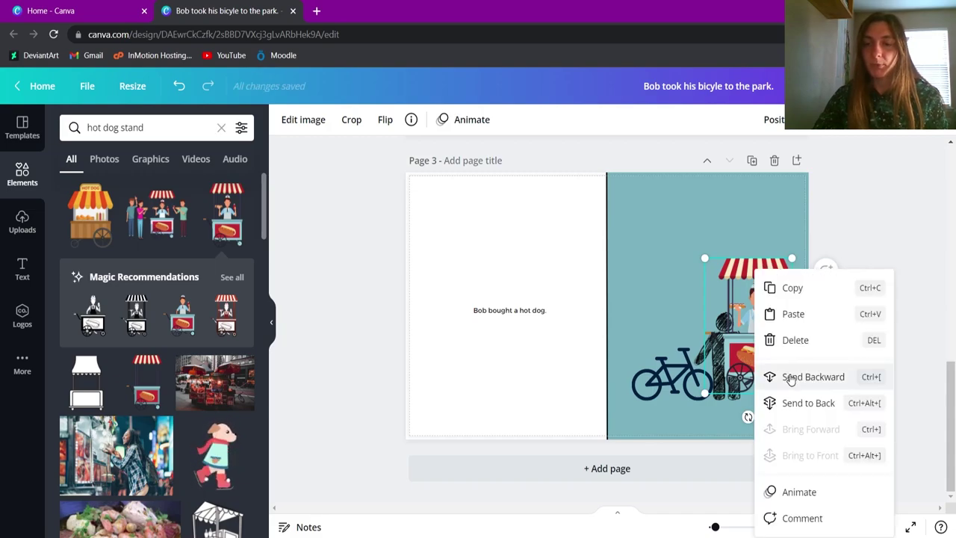
left_click(839, 382)
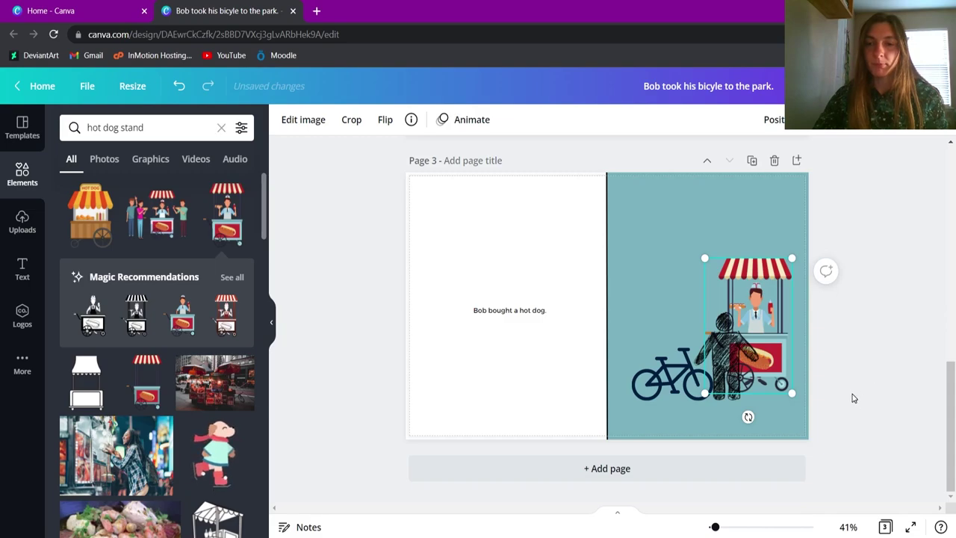
left_click(851, 393)
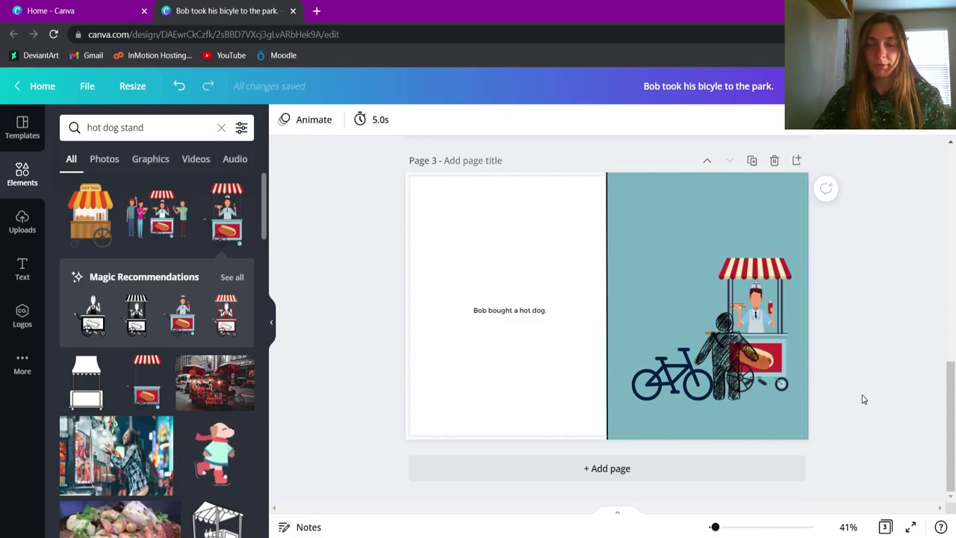
Step: Download all 3 pages as a PDF Print file with crop marks and bleed, and dismiss the design-sharing dialog
scroll(733, 390, "up", 8)
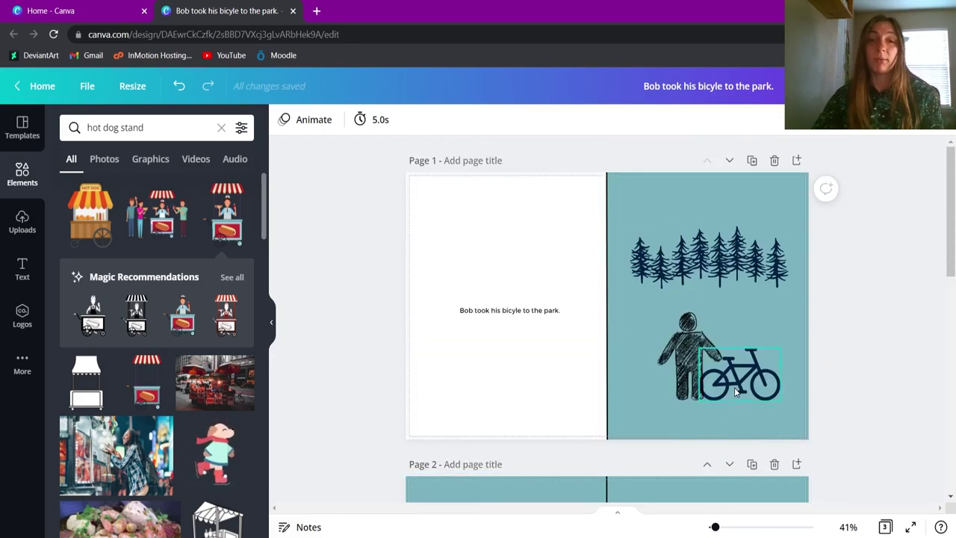
scroll(531, 286, "down", 4)
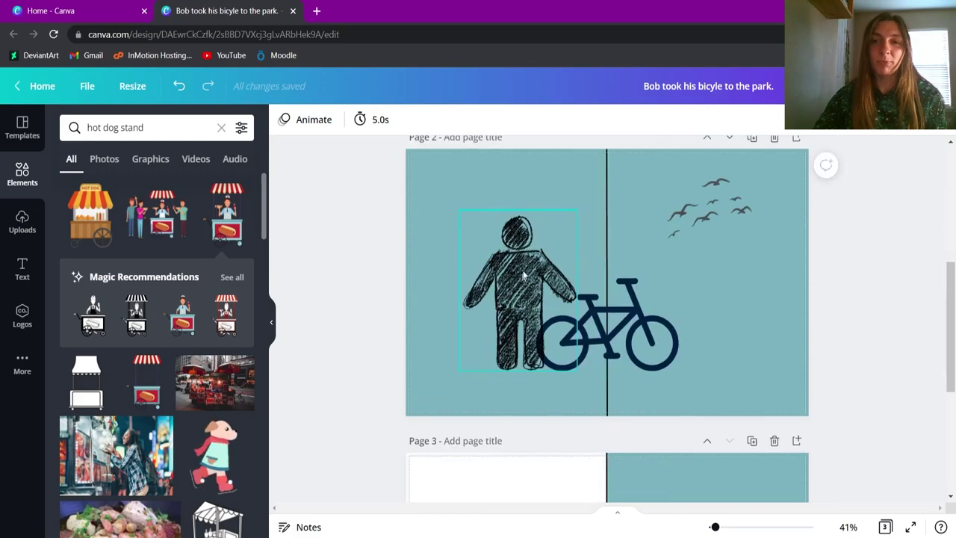
scroll(607, 247, "down", 3)
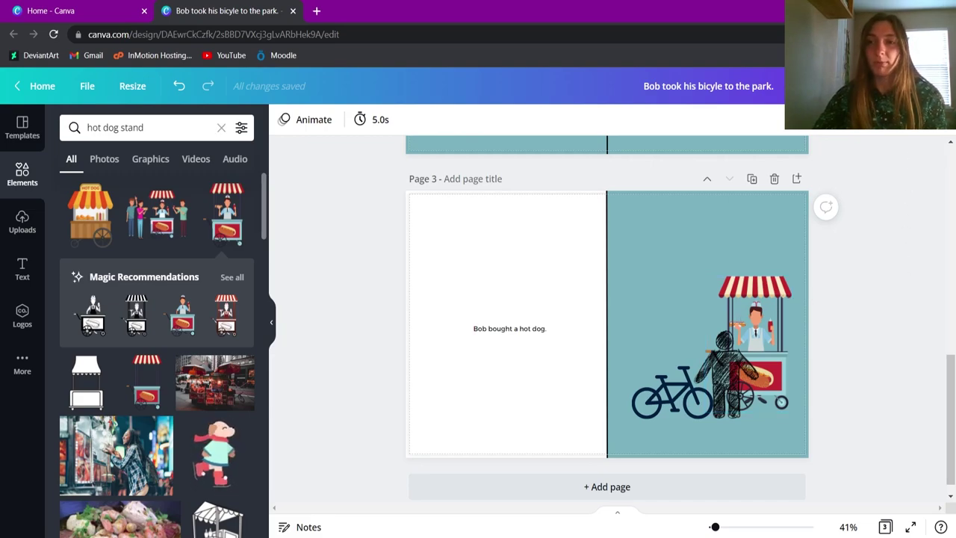
left_click(769, 120)
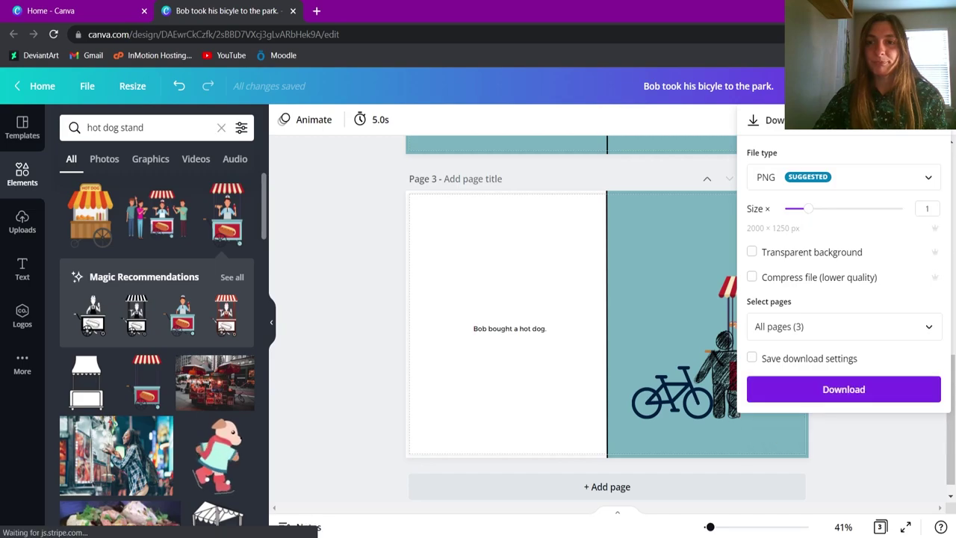
left_click(872, 173)
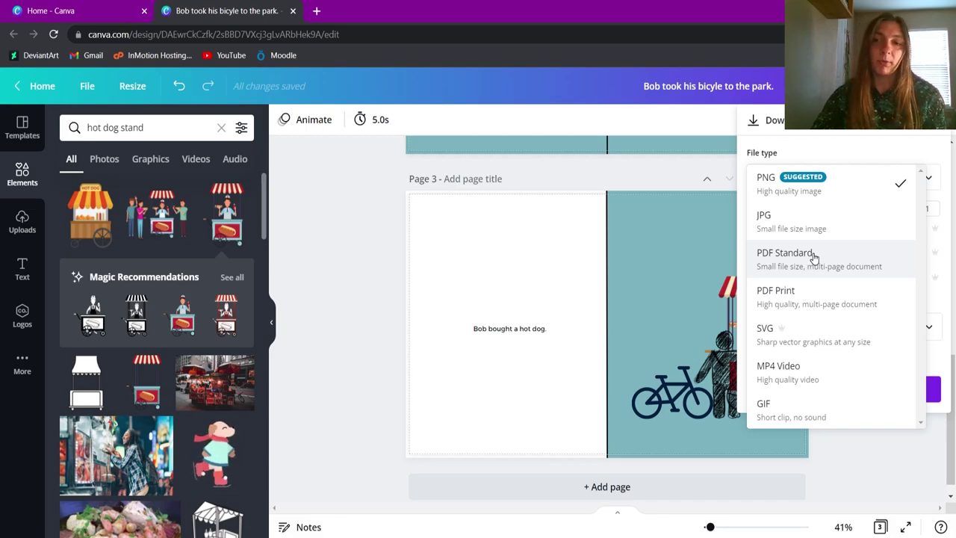
left_click(816, 296)
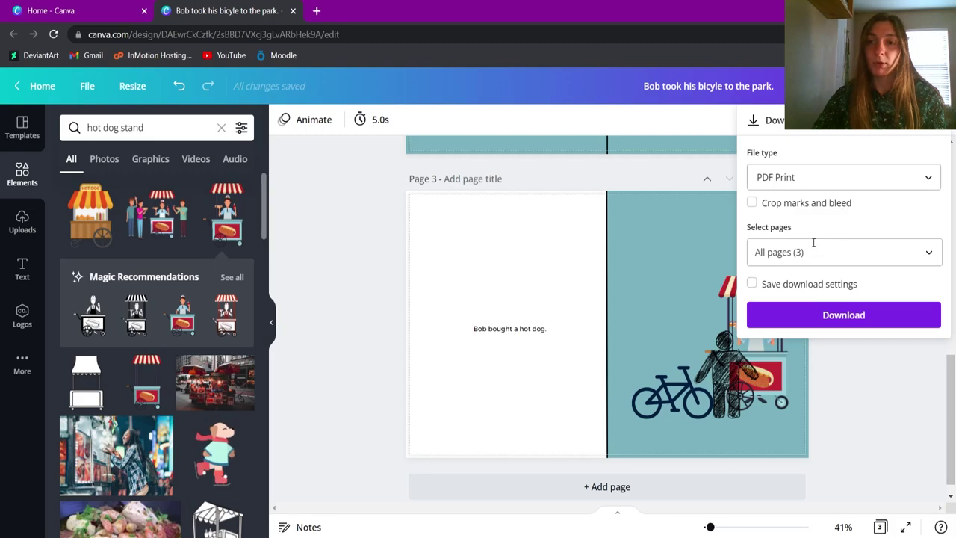
left_click(789, 212)
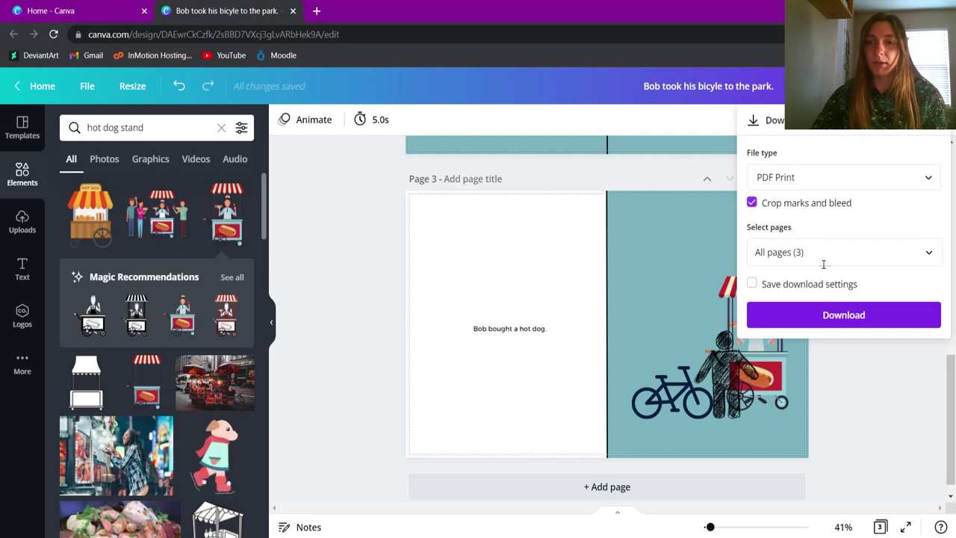
left_click(824, 312)
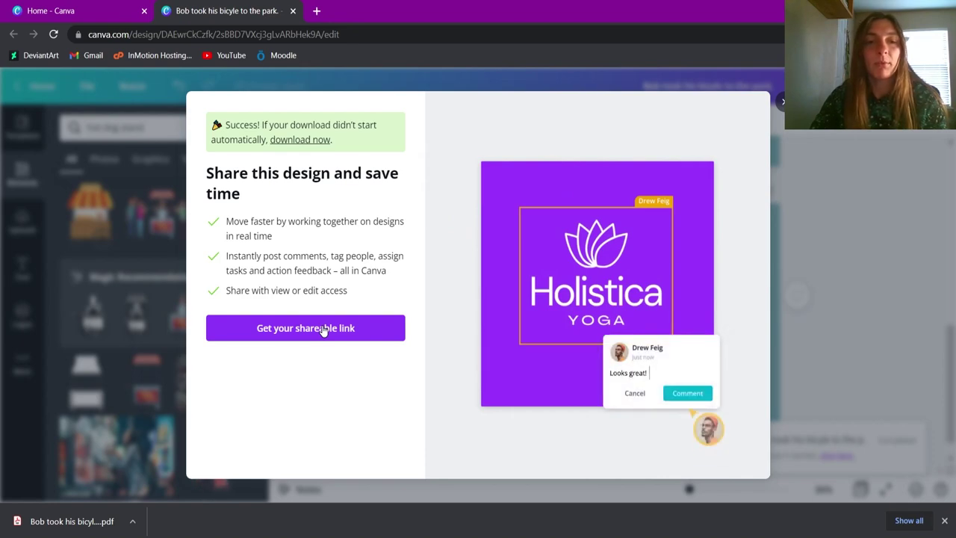
left_click(782, 101)
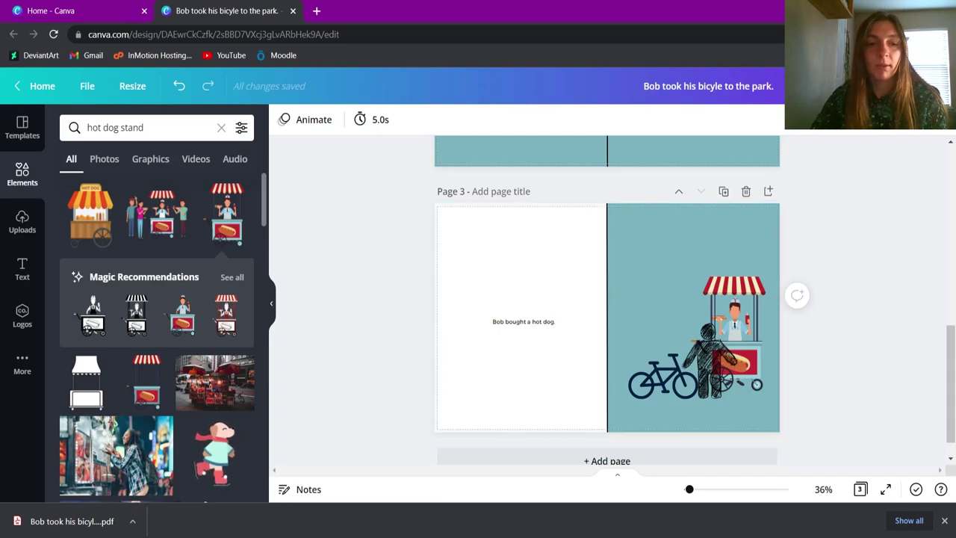
Step: Open the downloaded PDF from the Downloads folder in Adobe Acrobat and look through the exported spreads
left_click(132, 520)
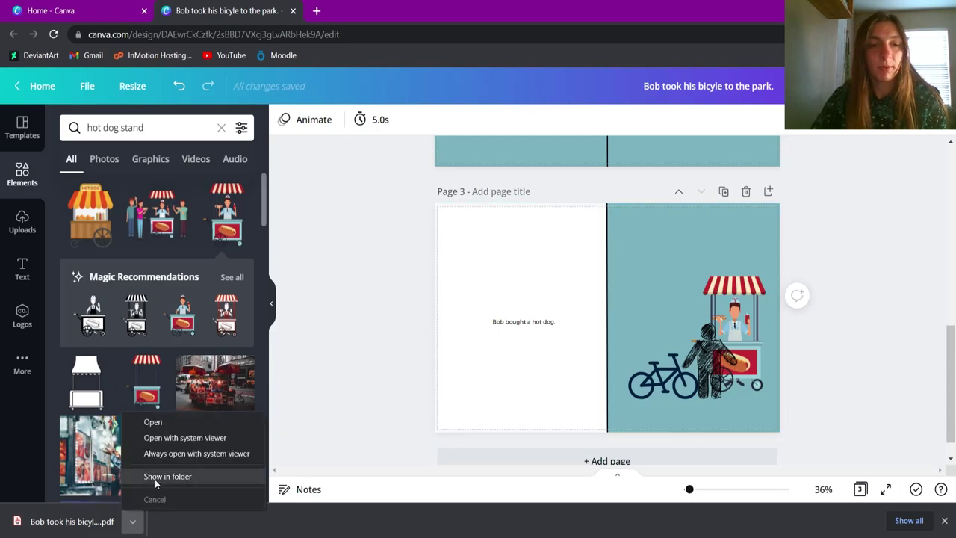
left_click(157, 478)
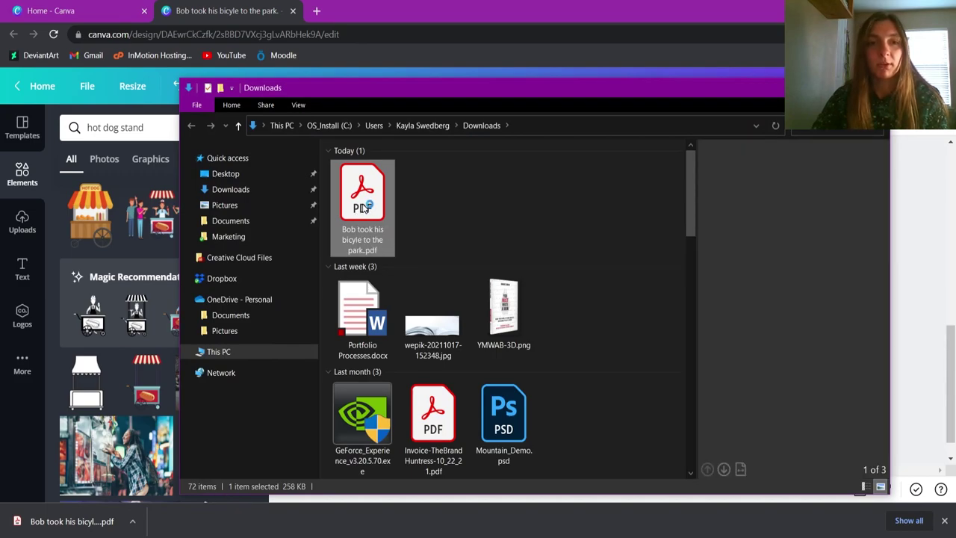
double_click(364, 209)
left_click_drag(690, 6, 582, 58)
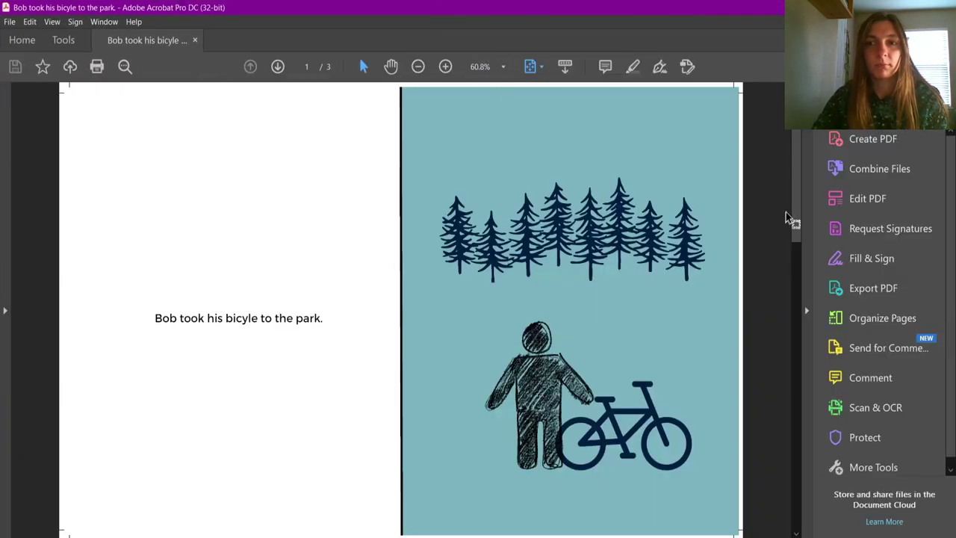
left_click_drag(784, 296, 773, 104)
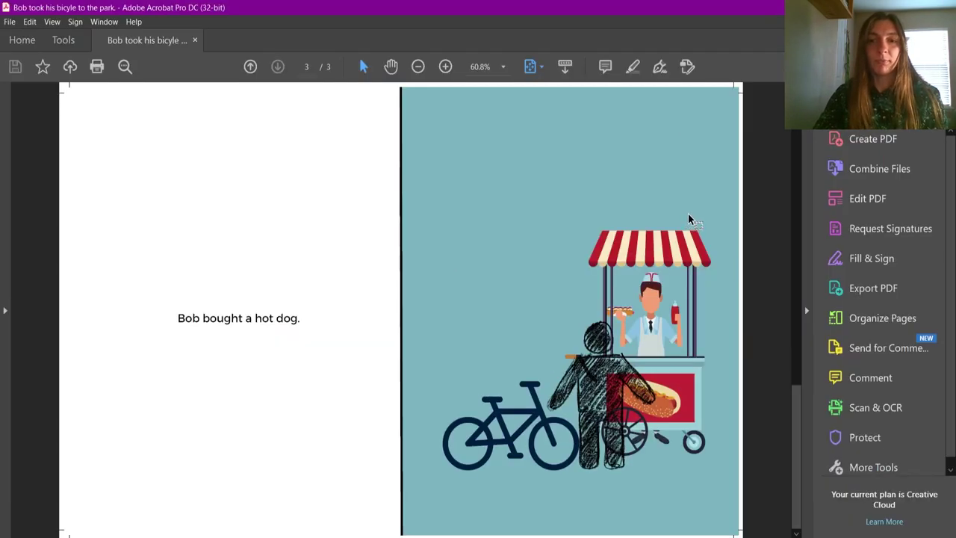
scroll(687, 213, "up", 1)
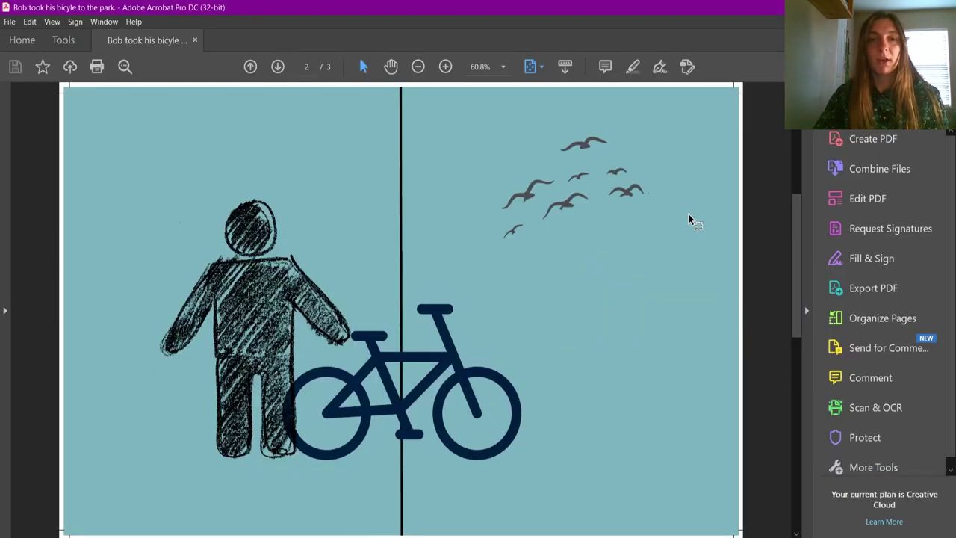